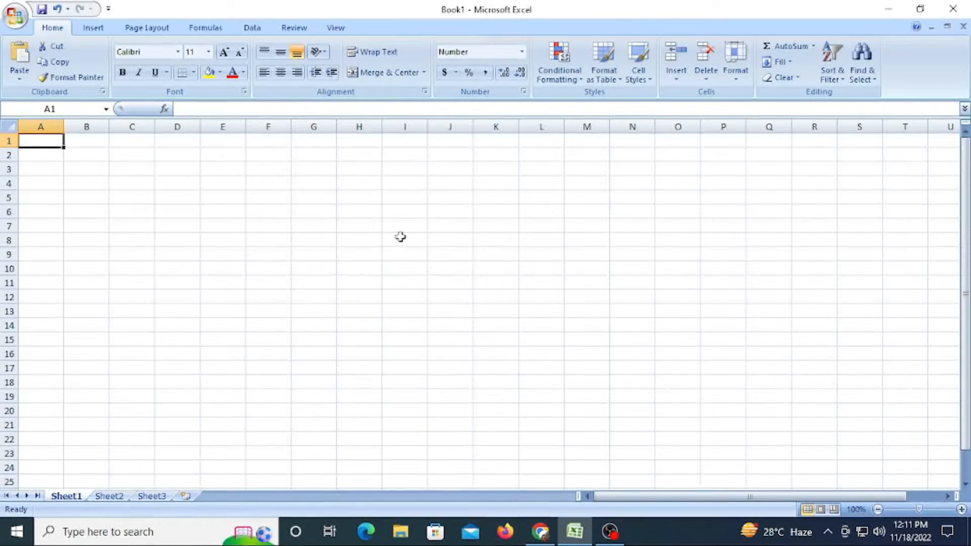
- Enter the numbers 1 to 7 one below another in cells F4 to F10
click(270, 180)
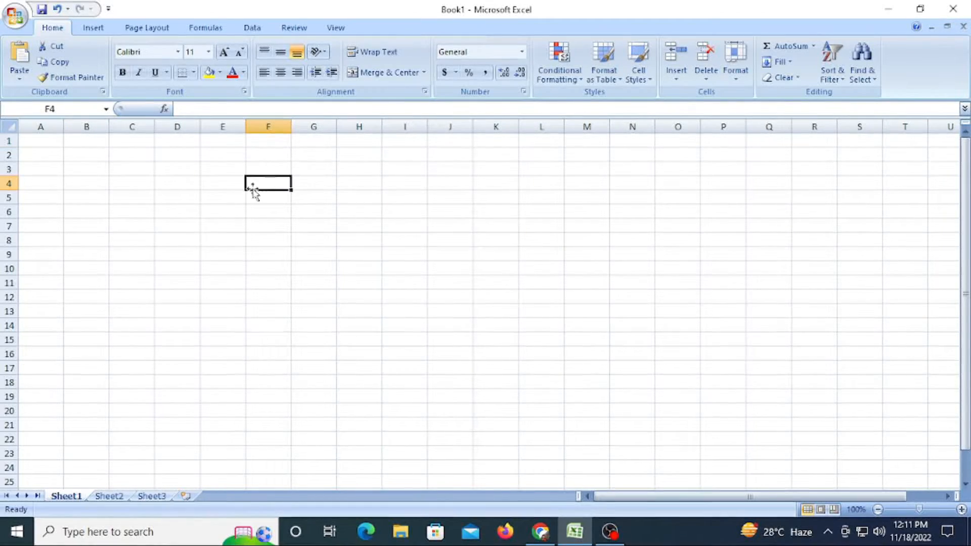
text(1)
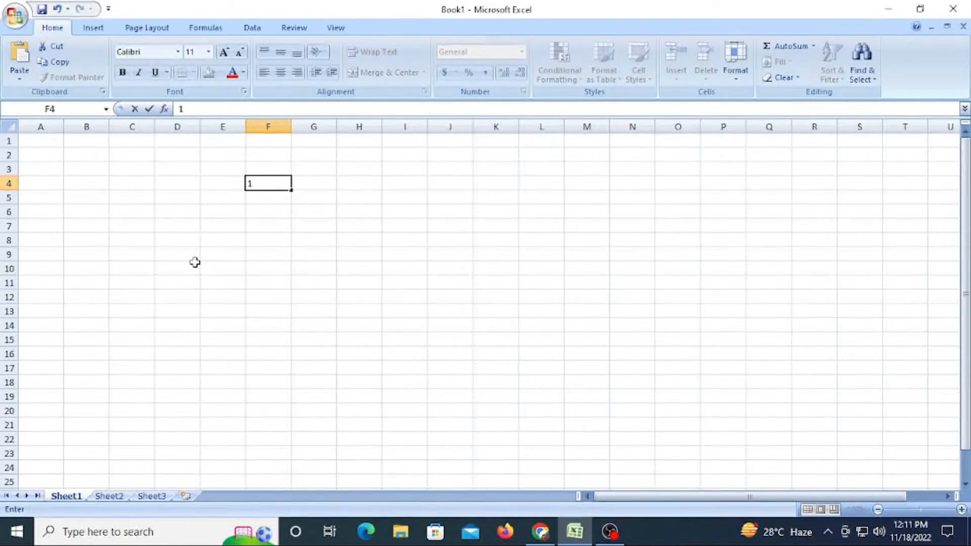
key(Return)
text(2)
key(Return)
text(3)
key(Return)
text(4)
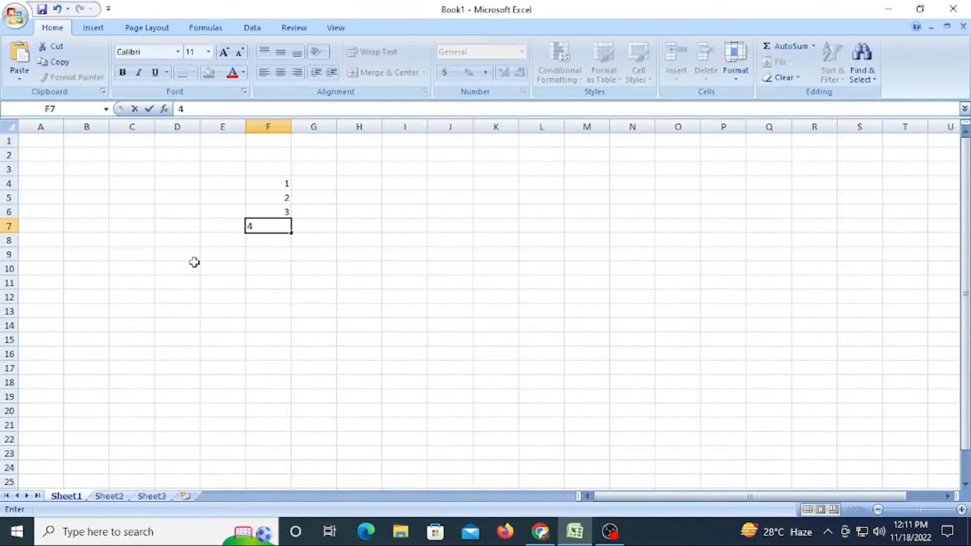
key(Return)
text(5)
key(Return)
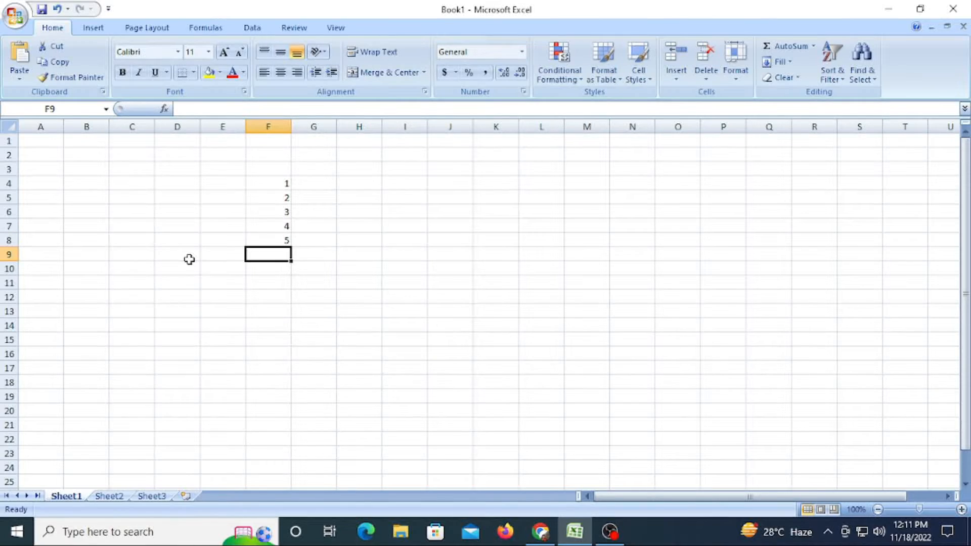
text(6)
key(Return)
text(7)
key(Return)
key(Return)
text(8)
key(Return)
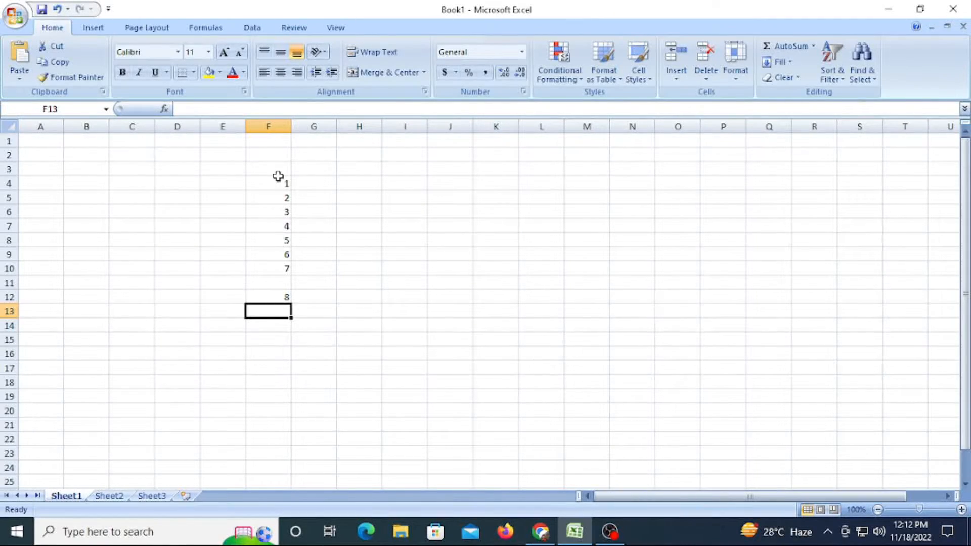
- Continue the number list in column F with 8, 9 and 10 in cells F11 to F13
click(284, 297)
click(282, 282)
text(8)
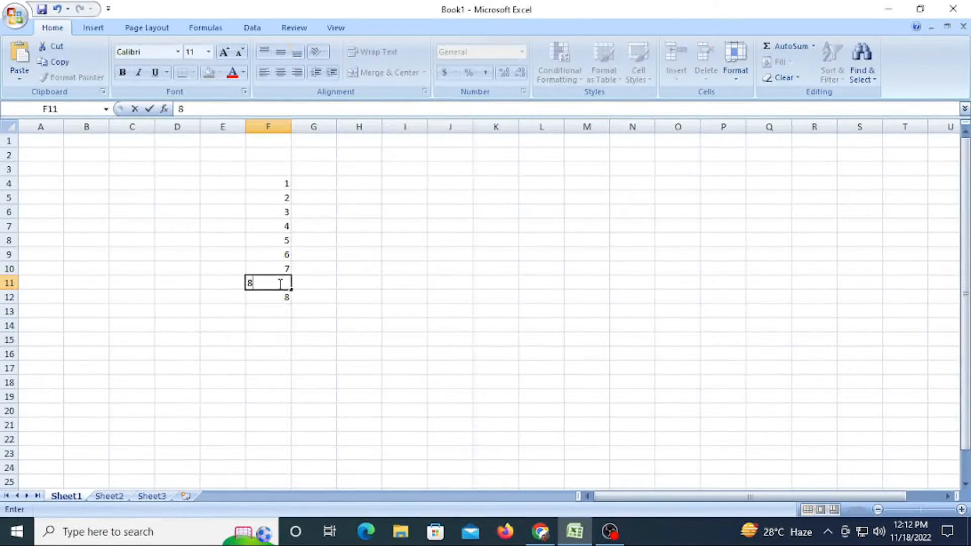
key(Return)
text(9)
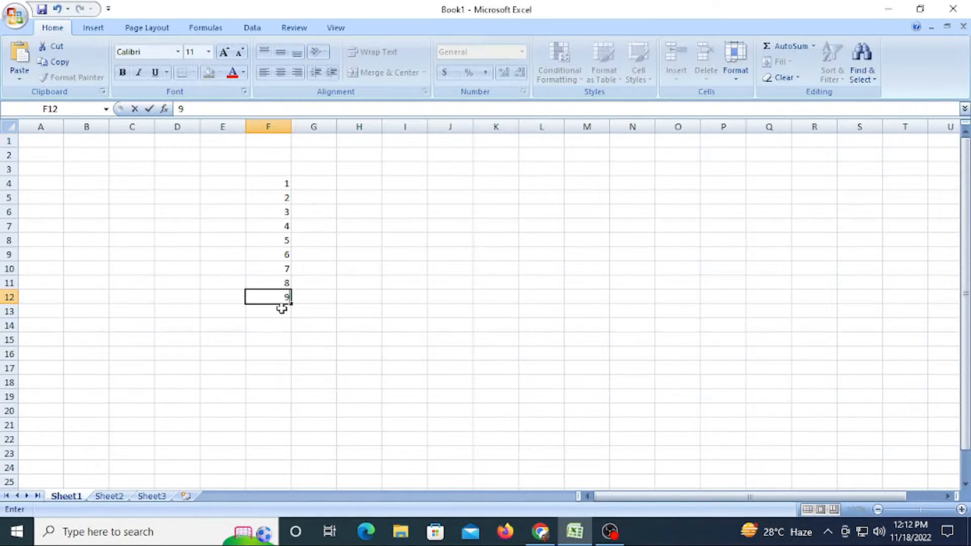
key(Return)
text(10)
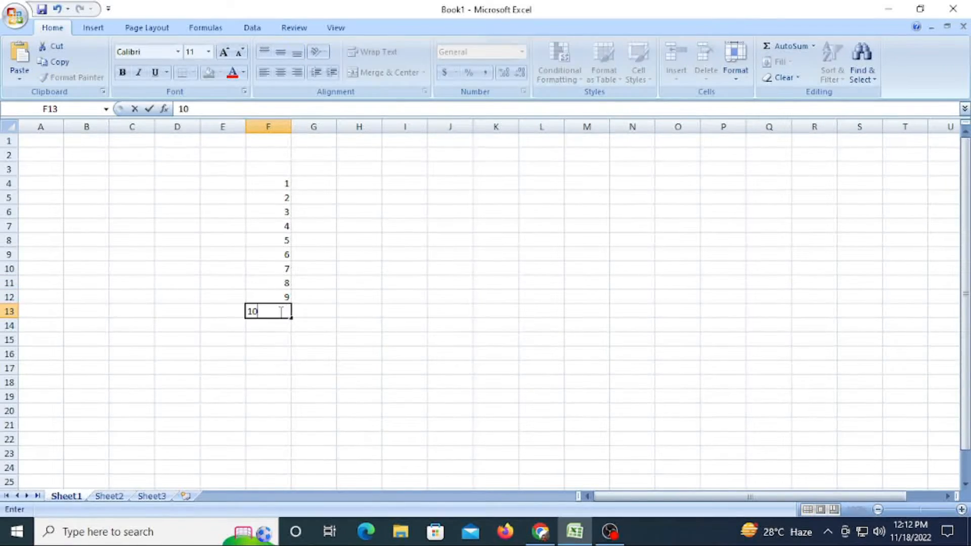
click(317, 364)
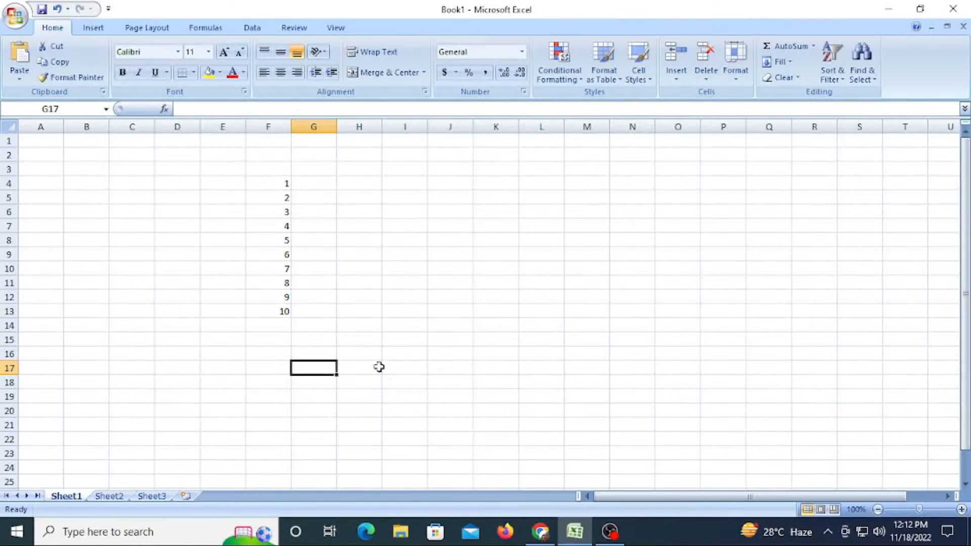
- Enter 1 in cell G4 as the starting value of a second number list
click(314, 183)
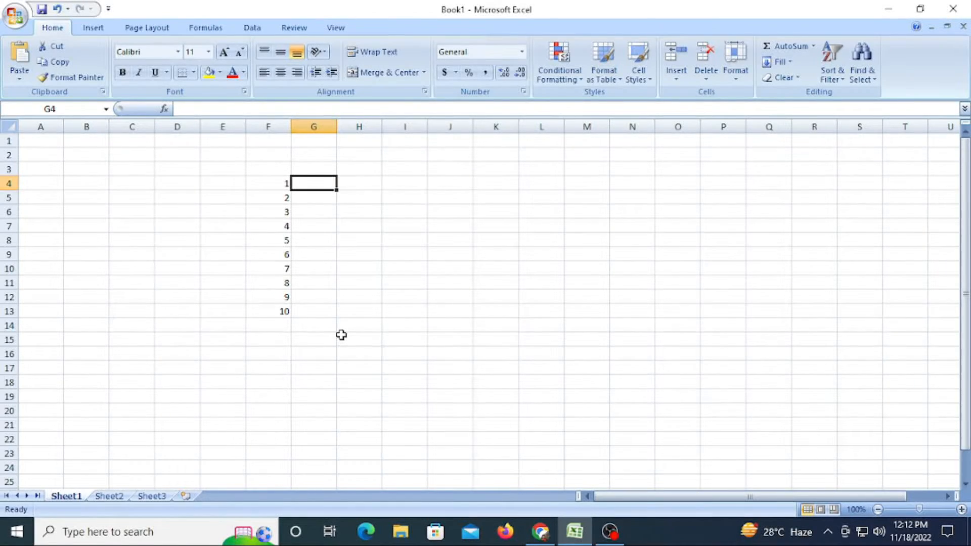
text(1)
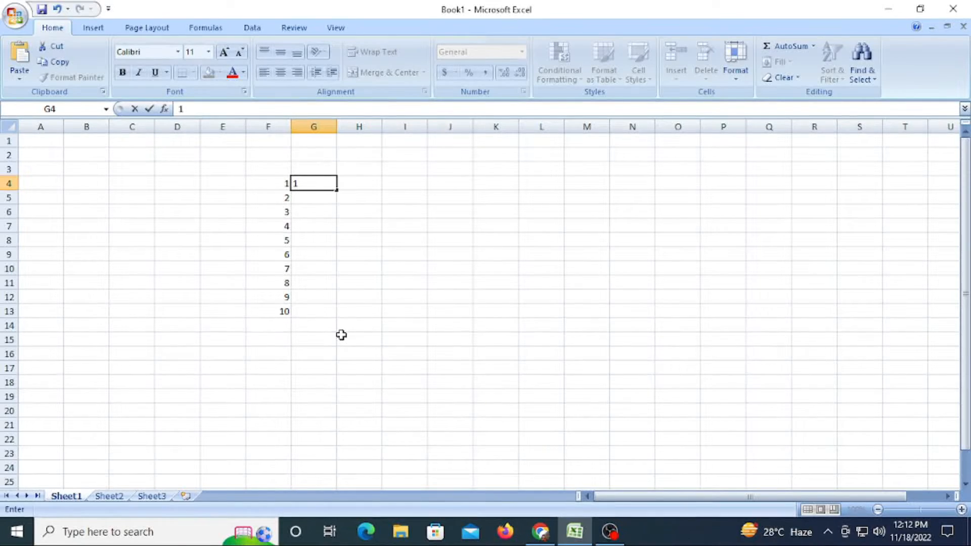
click(321, 253)
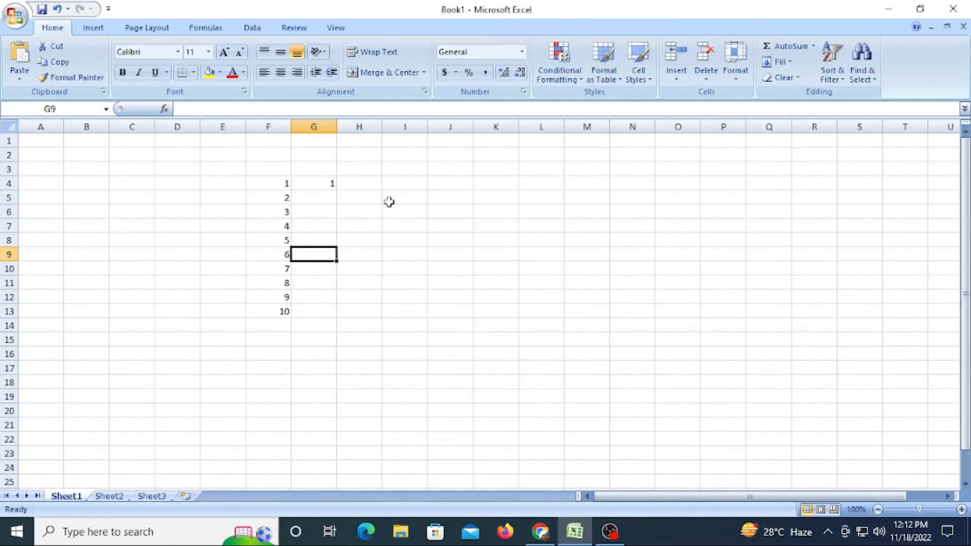
- AutoFill cell G4 down to G13 and switch the fill to Fill Series
click(318, 182)
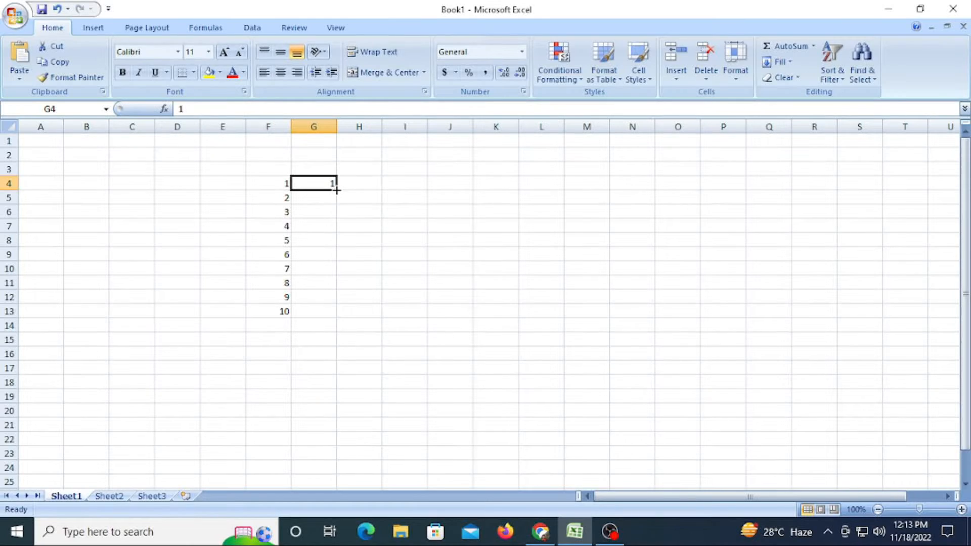
drag(336, 190, 338, 317)
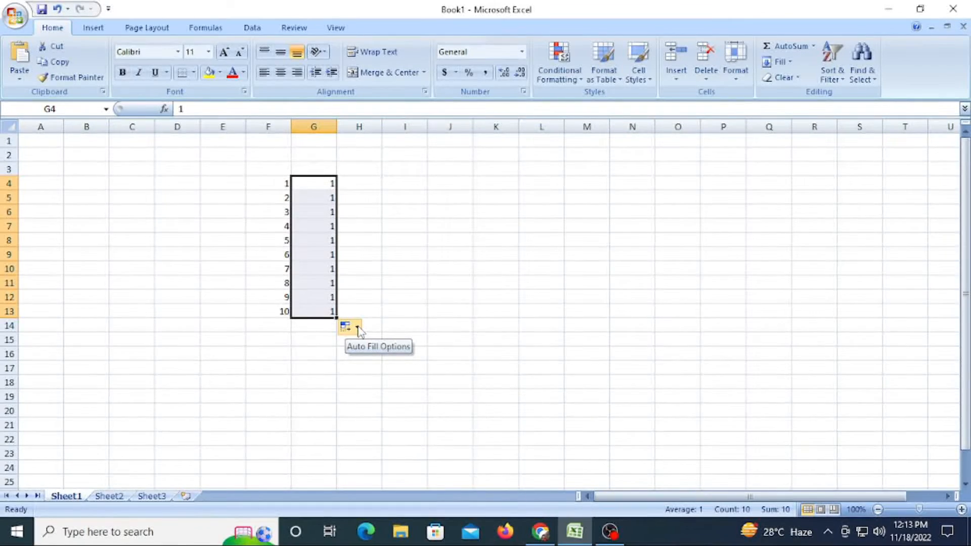
click(357, 328)
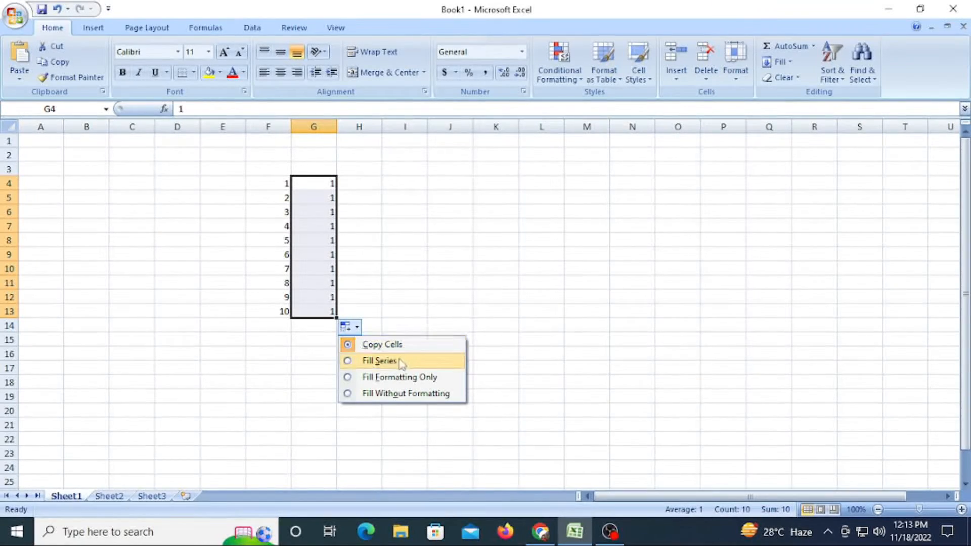
click(348, 361)
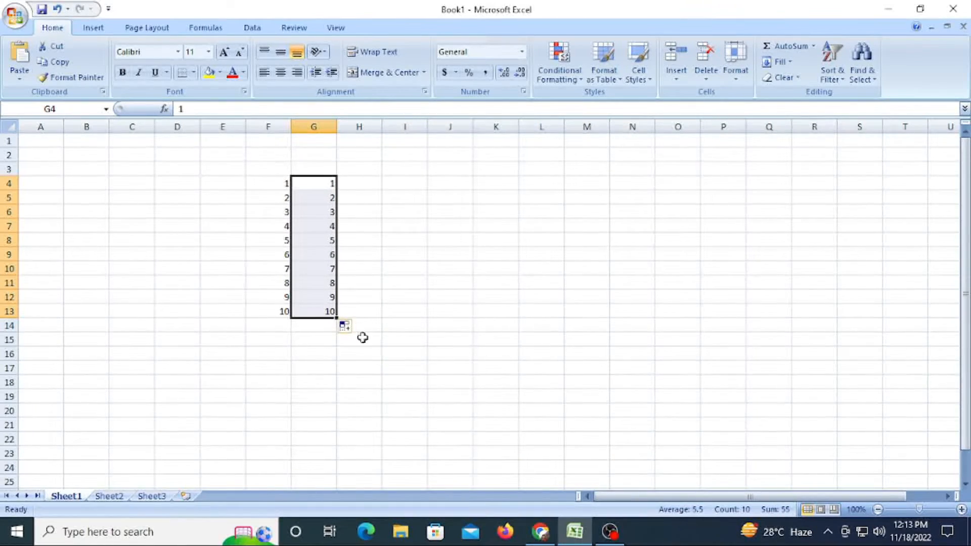
click(427, 439)
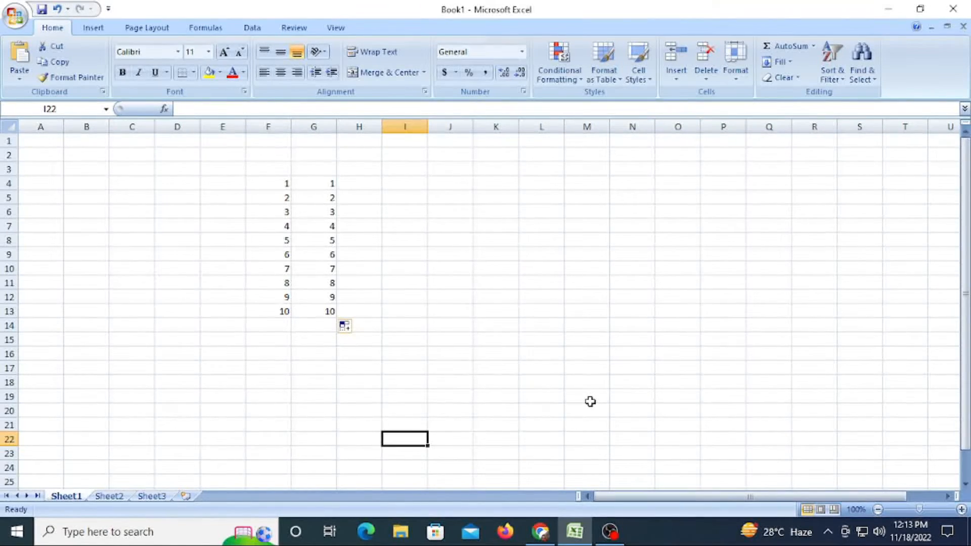
click(331, 175)
click(325, 183)
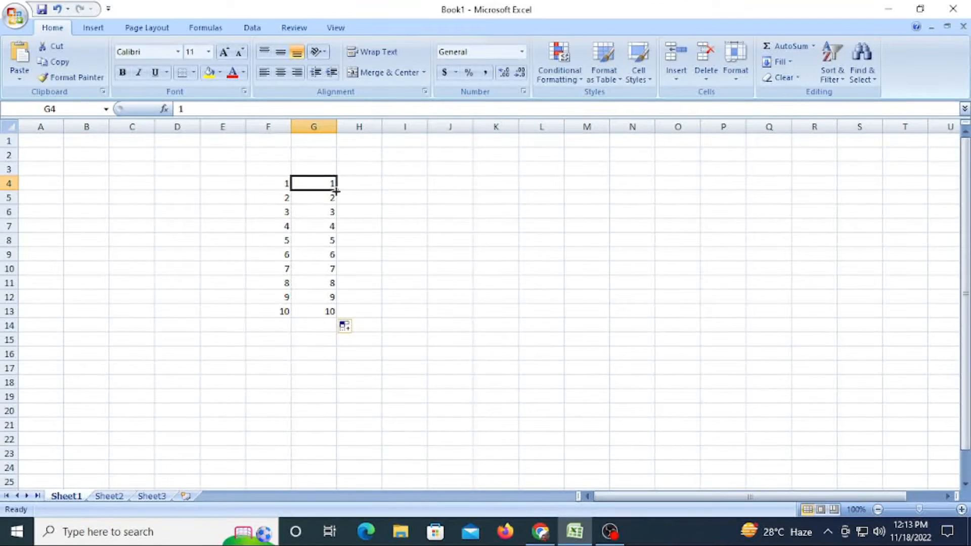
mouse_move(336, 191)
mouse_down()
mouse_move(387, 200)
mouse_move(570, 177)
mouse_move(841, 208)
mouse_move(930, 183)
mouse_move(955, 189)
mouse_move(887, 180)
mouse_move(419, 212)
mouse_move(332, 185)
mouse_up()
click(356, 212)
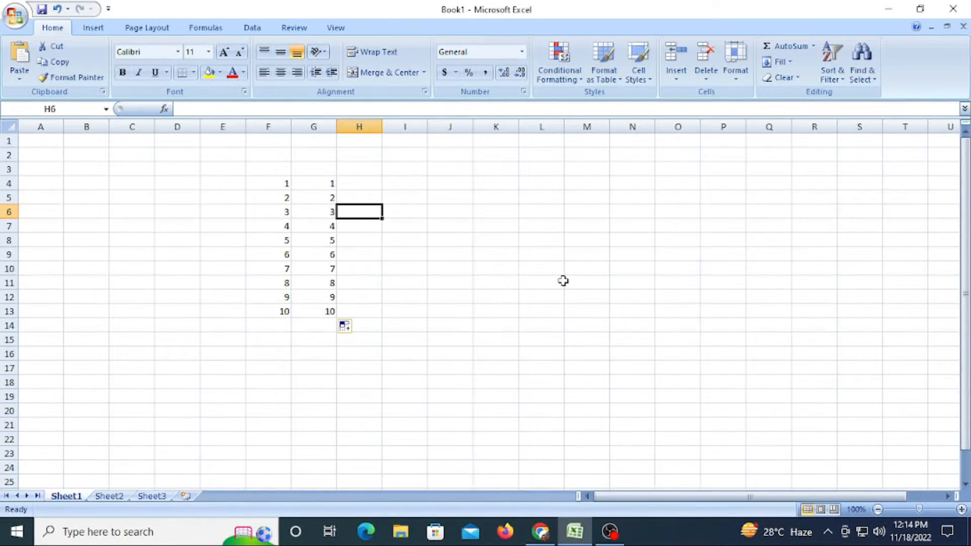
- Enter 2 in cell H4, beside the 1 in G4
click(365, 183)
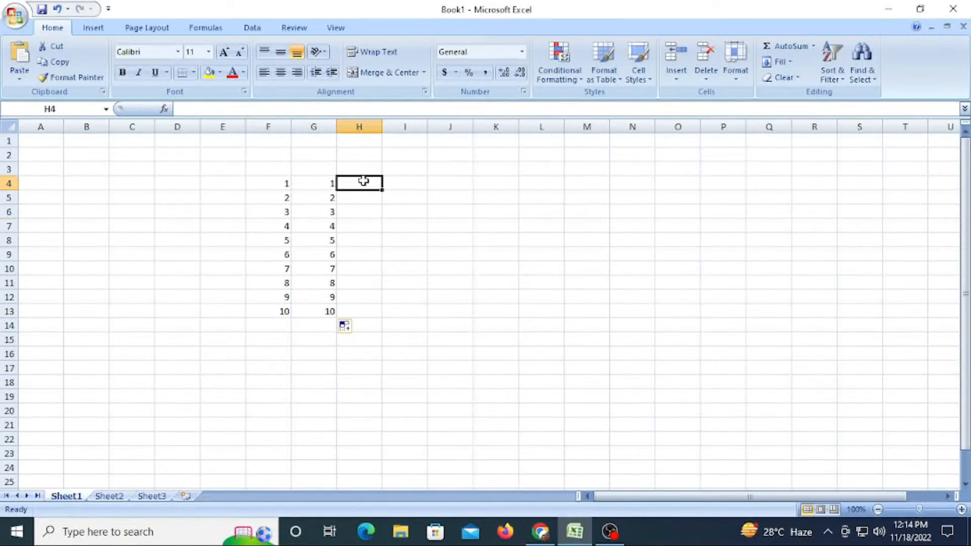
text(2)
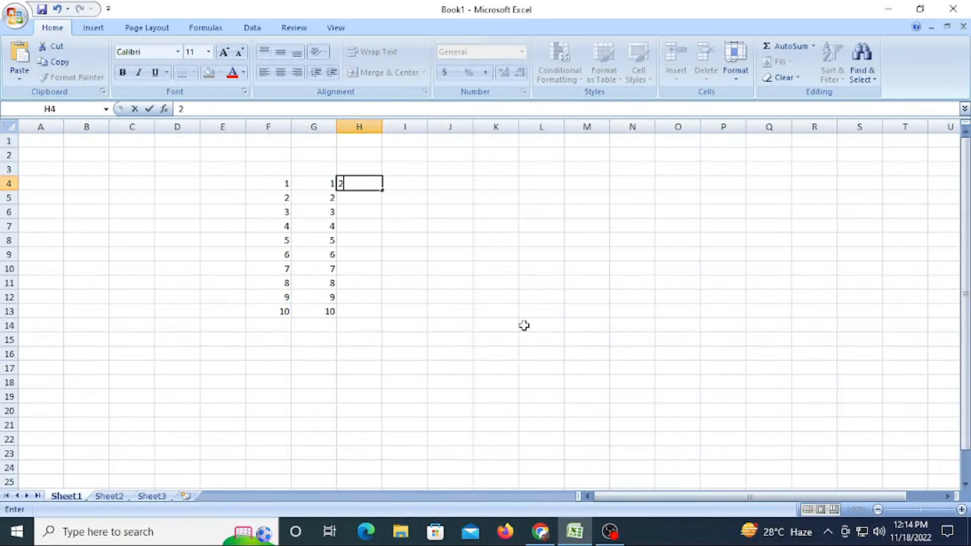
click(524, 325)
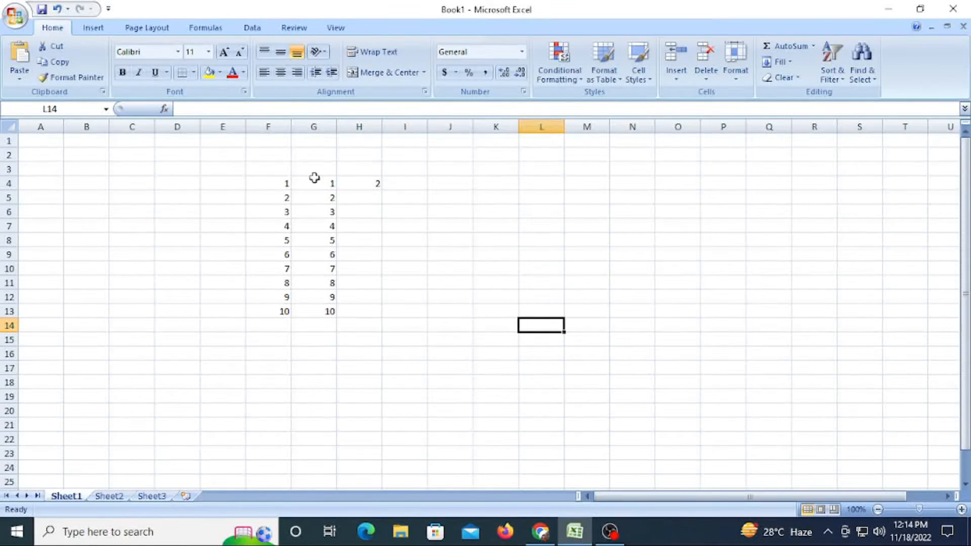
- Extend the series in G4:H4 across row 4 to cell AJ4, reaching 30
drag(316, 176, 373, 182)
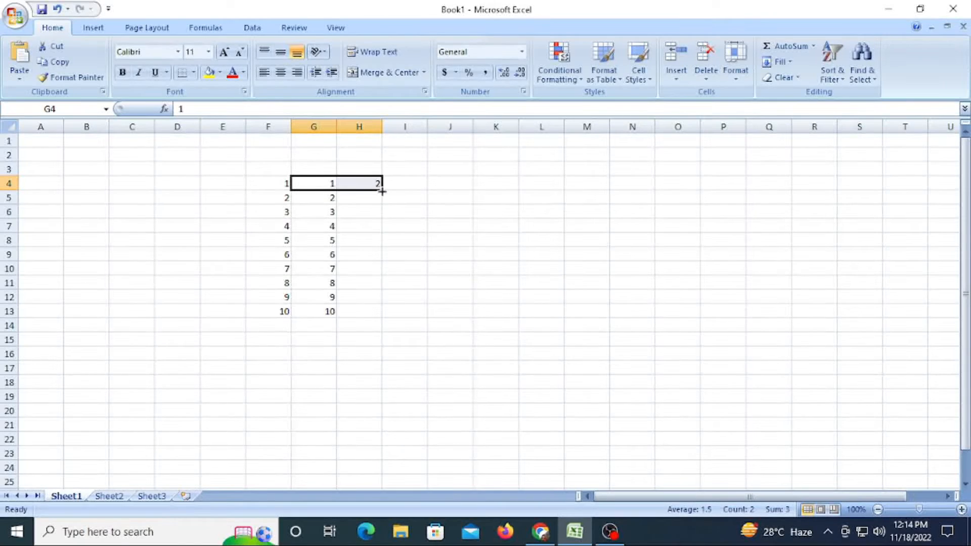
drag(381, 190, 545, 181)
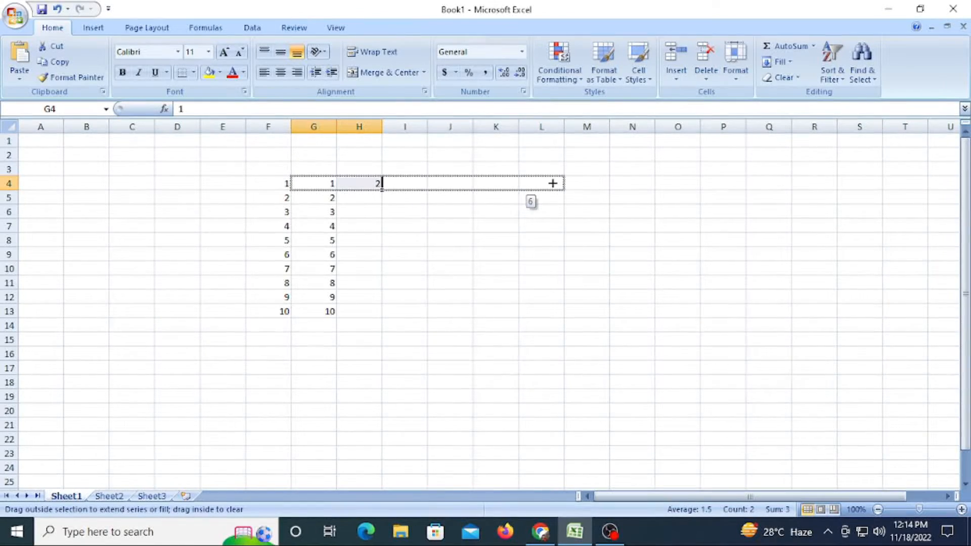
drag(555, 183, 800, 189)
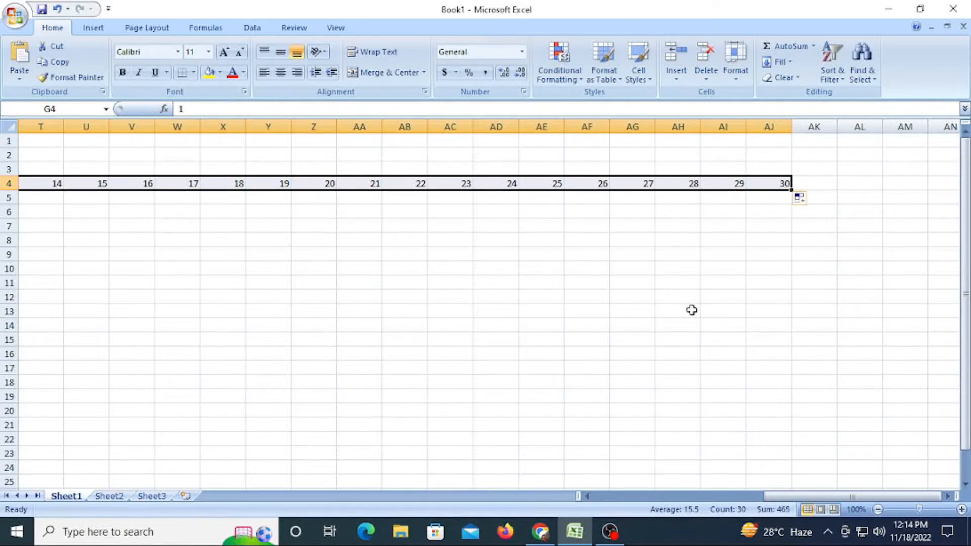
click(693, 313)
- Enter 4 in cell H5, beside the 2 in G5
drag(775, 501, 652, 484)
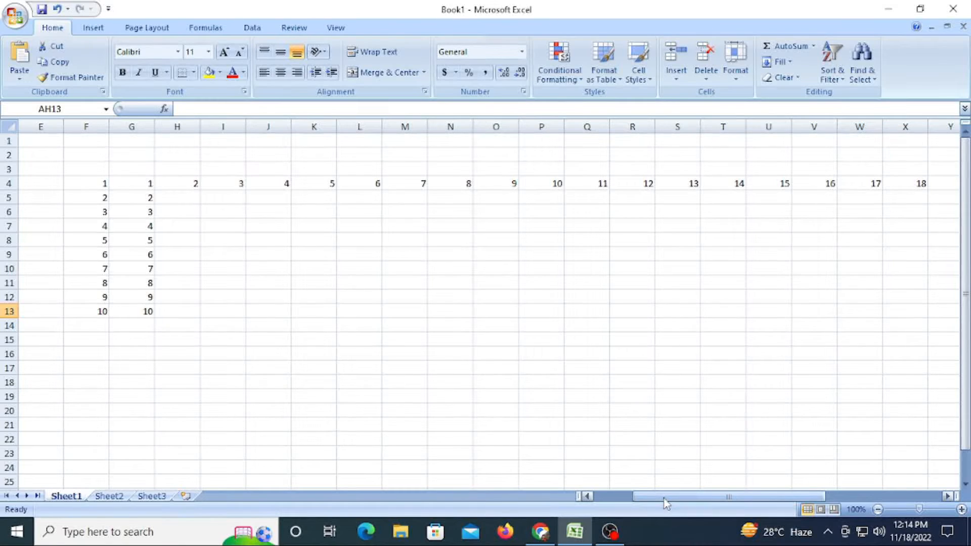
click(146, 199)
click(180, 198)
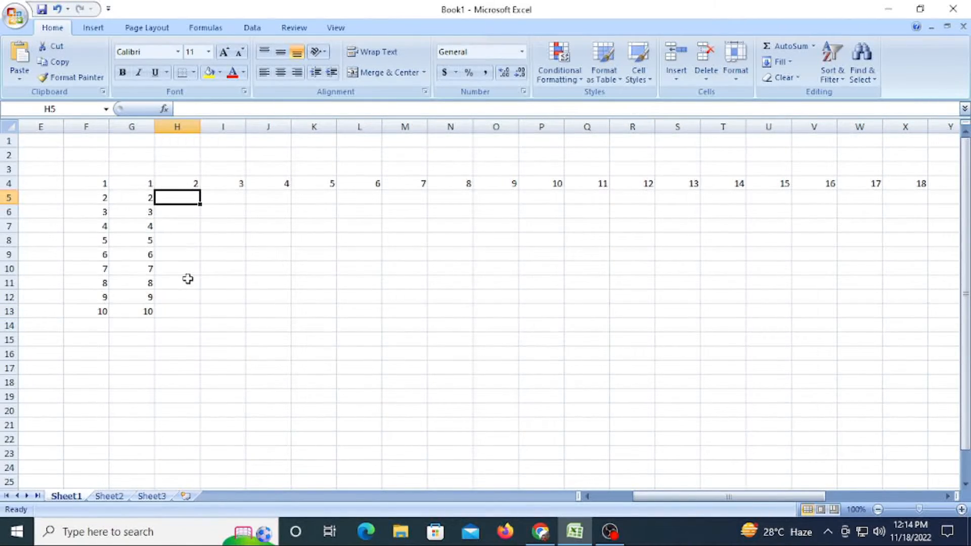
text(4)
click(238, 314)
- Extend the series in G5:H5 across row 5 to cell AJ5, reaching 60
click(143, 197)
drag(144, 197, 869, 197)
click(772, 269)
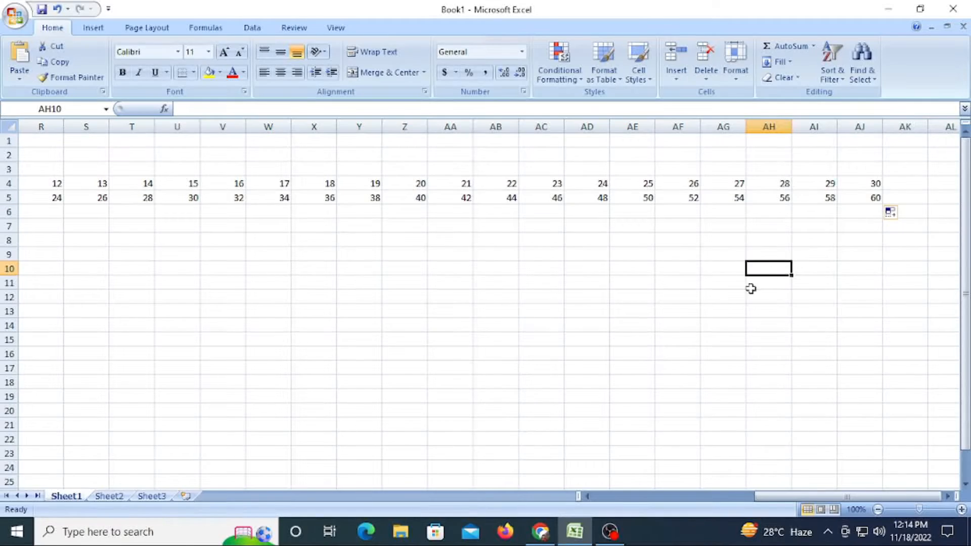
- Select G4:AJ5 and AutoFill both rows down to row 13 to complete the multiplication tables
drag(844, 496, 721, 501)
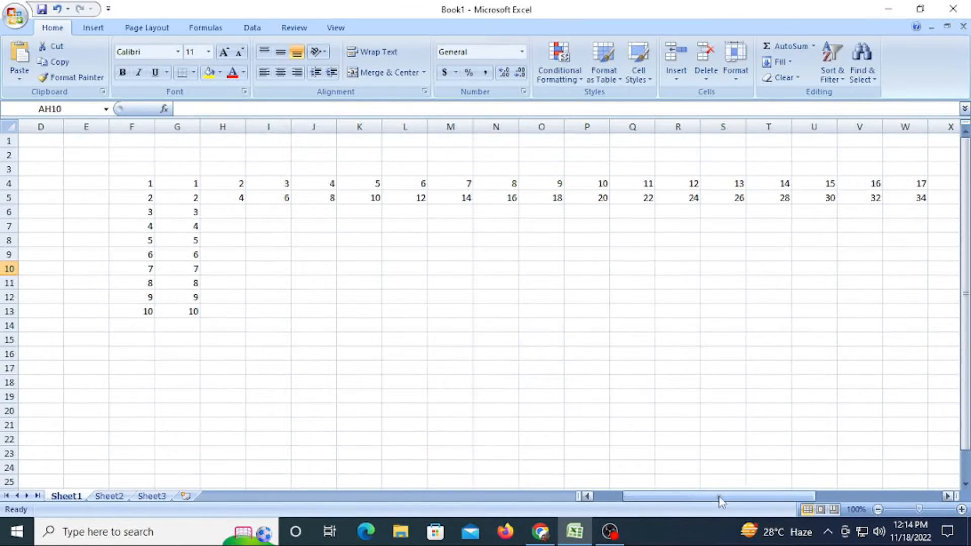
drag(185, 183, 232, 199)
drag(315, 184, 318, 195)
click(489, 196)
drag(135, 178, 876, 200)
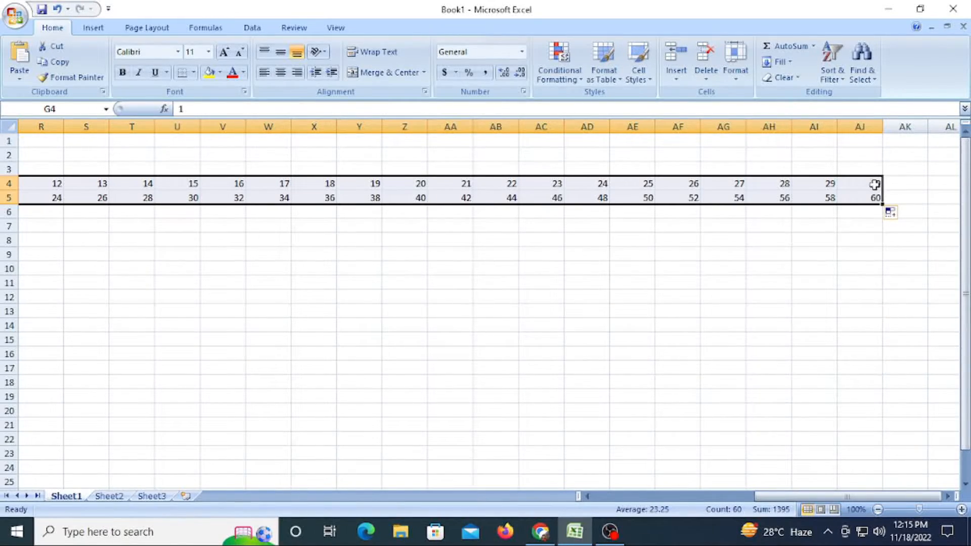
drag(883, 205, 882, 320)
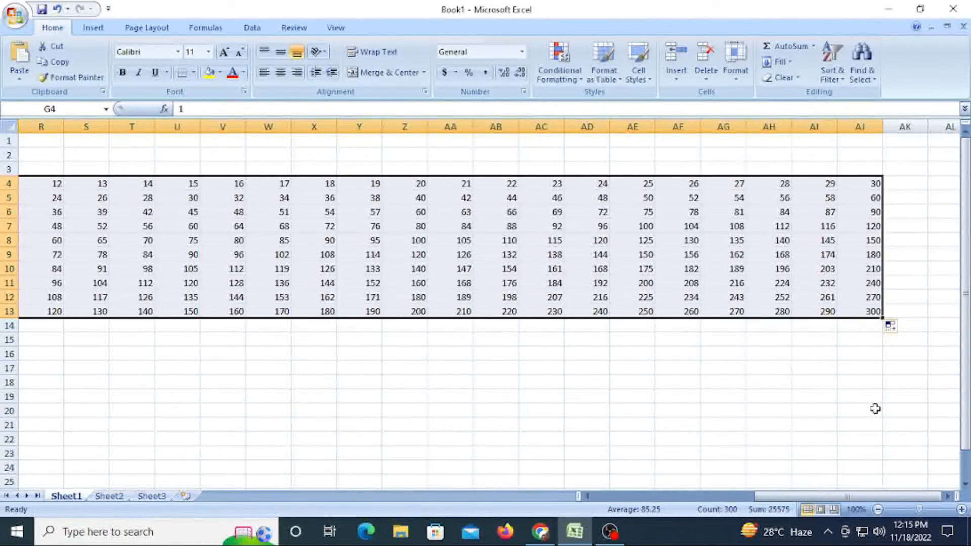
drag(822, 498, 677, 498)
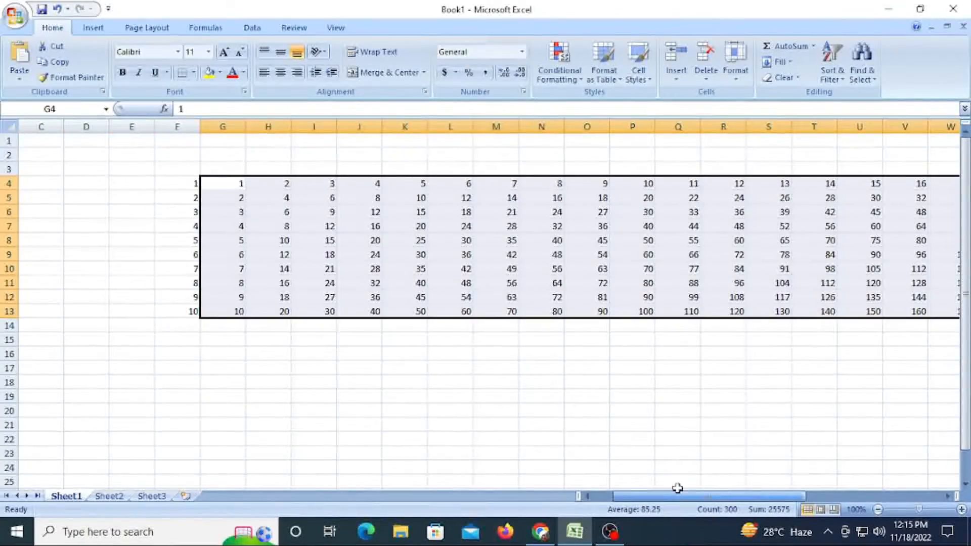
click(615, 413)
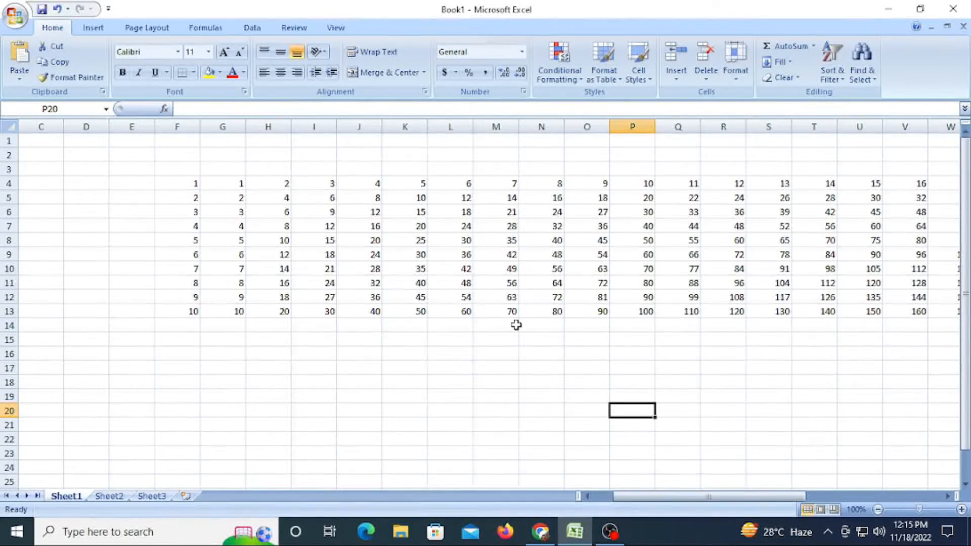
- Enter jan in cell J6 on Sheet2
click(109, 497)
click(450, 214)
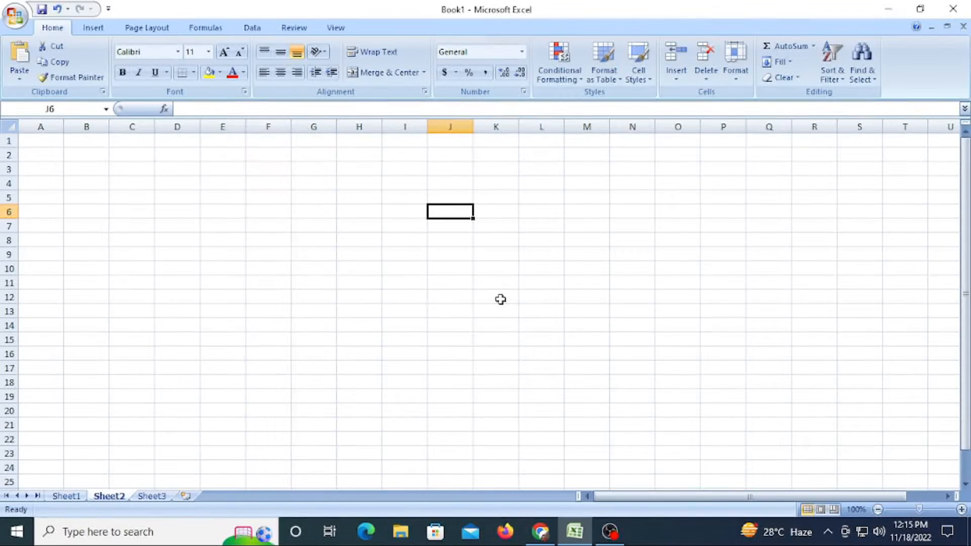
text(jan)
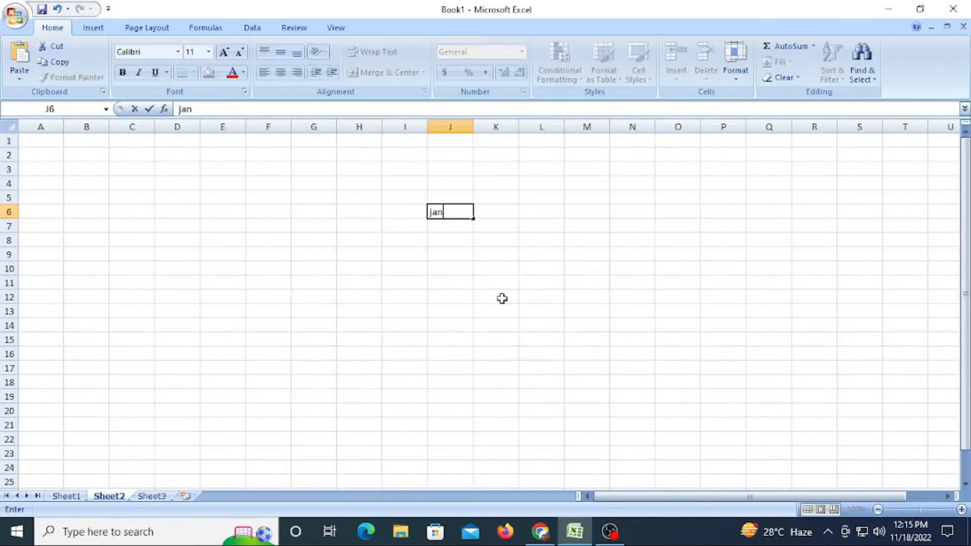
click(502, 299)
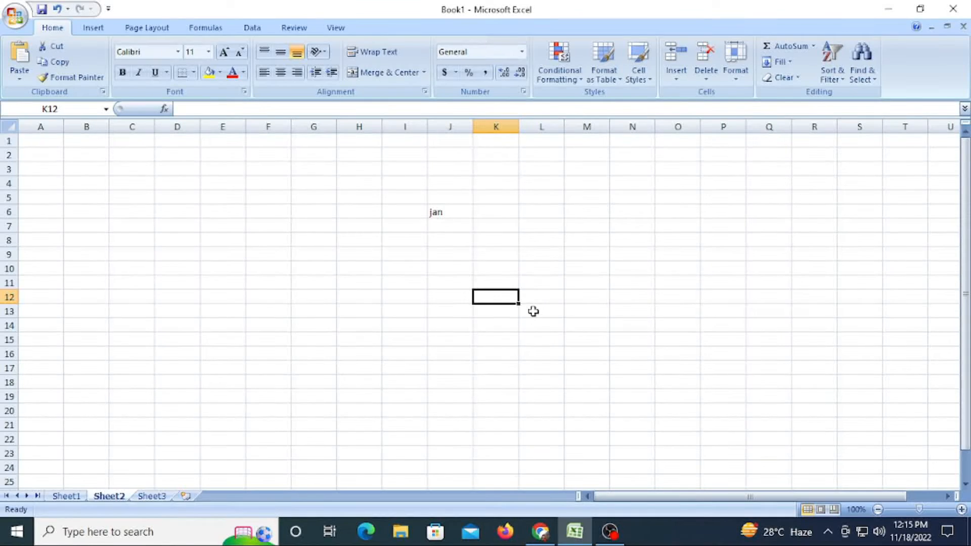
- AutoFill the month series from J6 down to J17, reaching dec
double_click(459, 227)
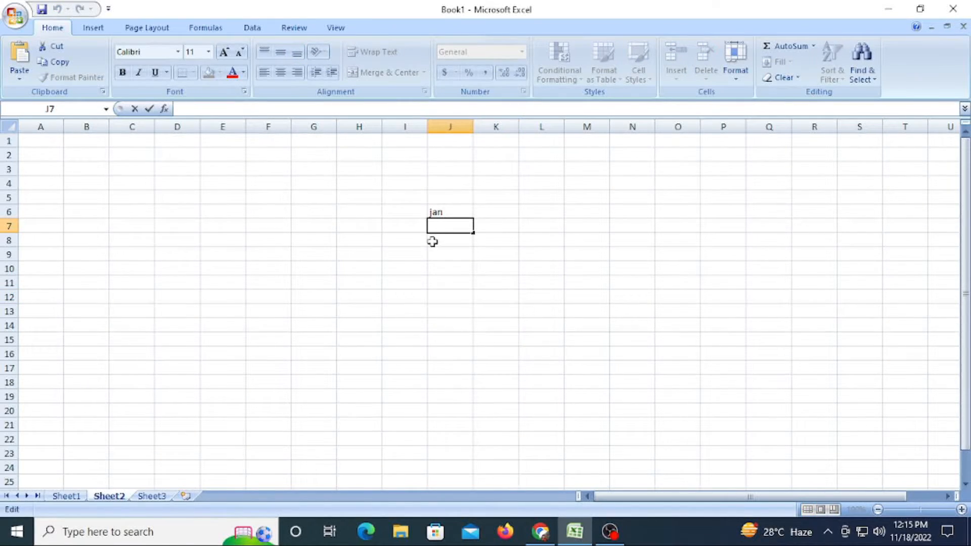
click(453, 242)
click(445, 211)
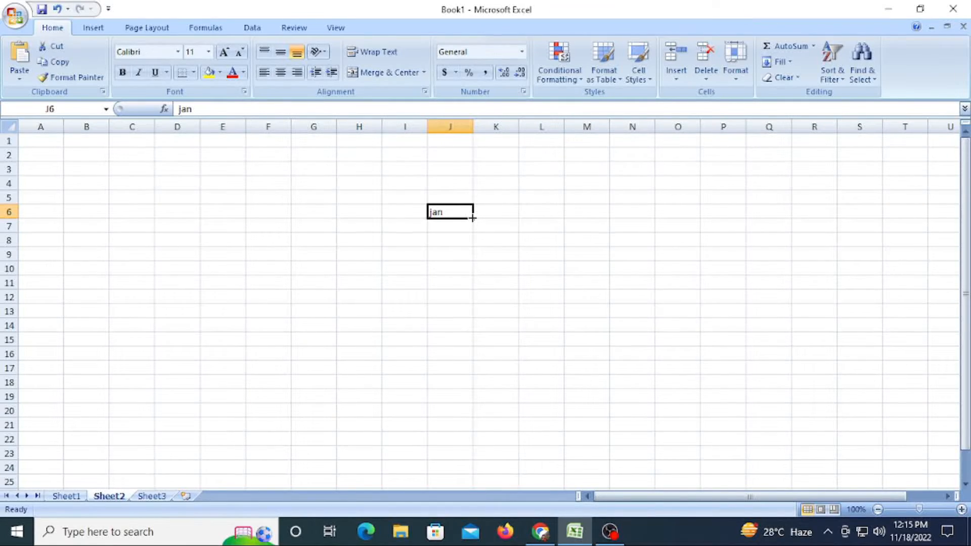
drag(473, 218, 471, 374)
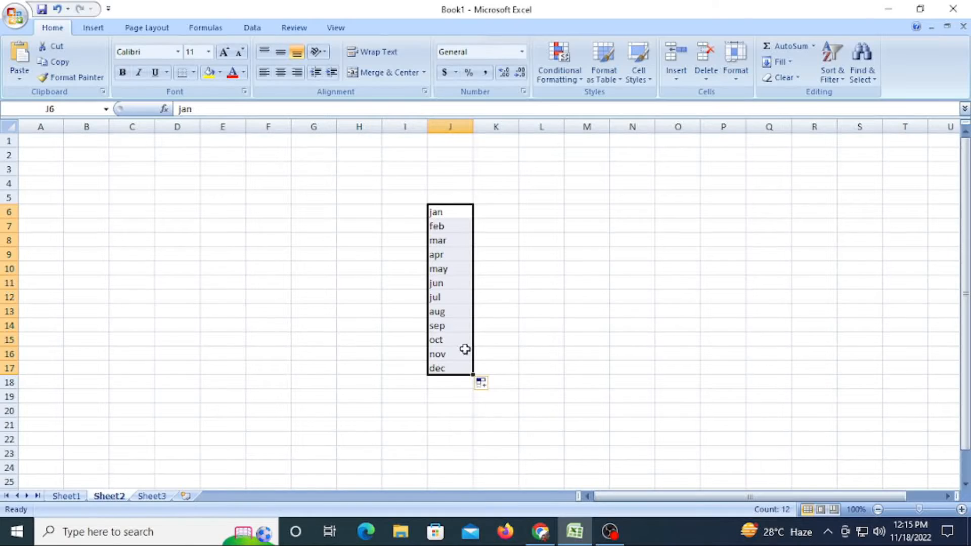
double_click(665, 396)
drag(457, 209, 457, 375)
click(670, 328)
- Enter sun in L6 and AutoFill the weekday series down to L24
click(535, 212)
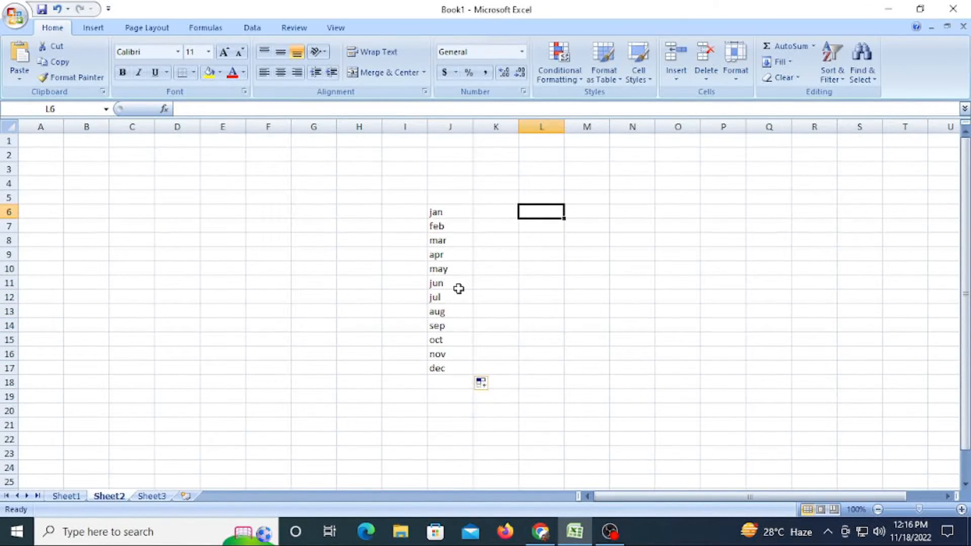
text(sun)
click(641, 258)
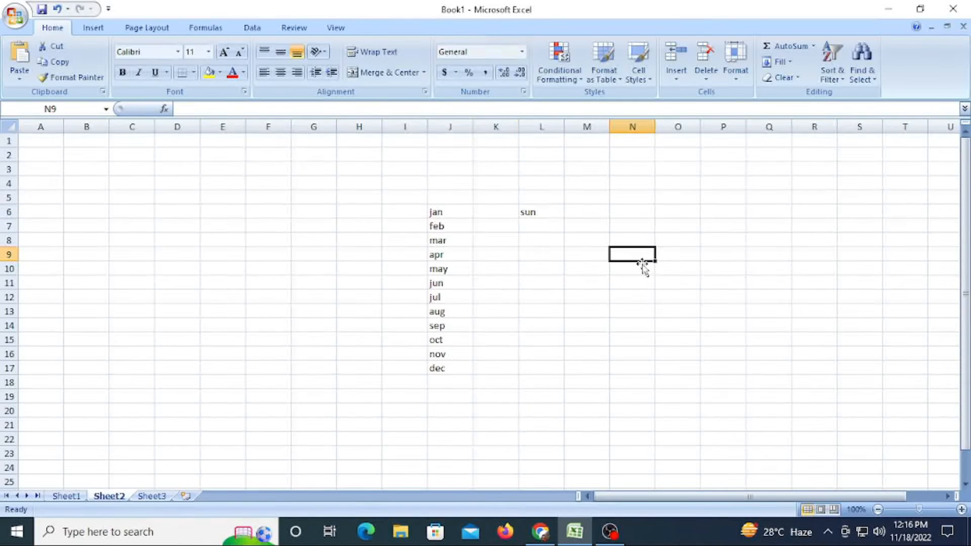
click(550, 211)
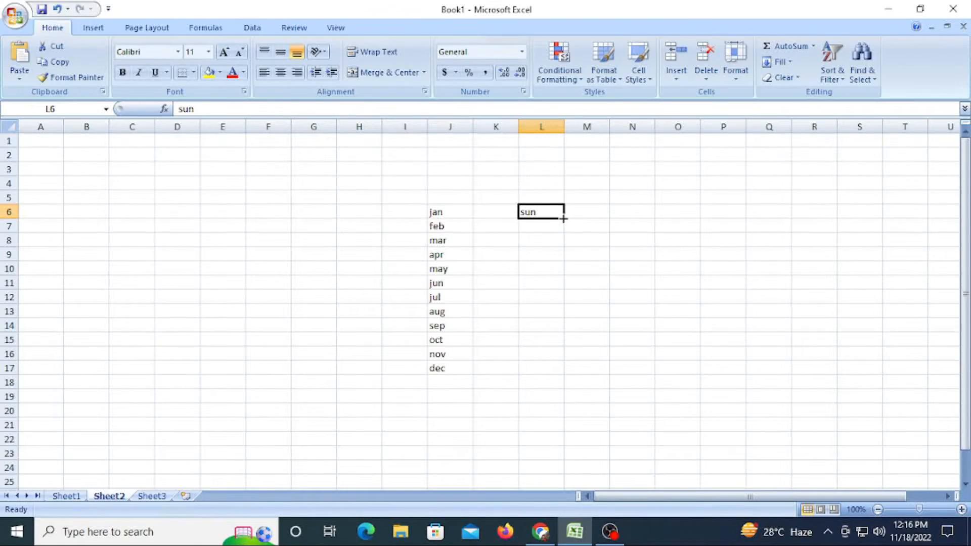
drag(563, 217, 570, 315)
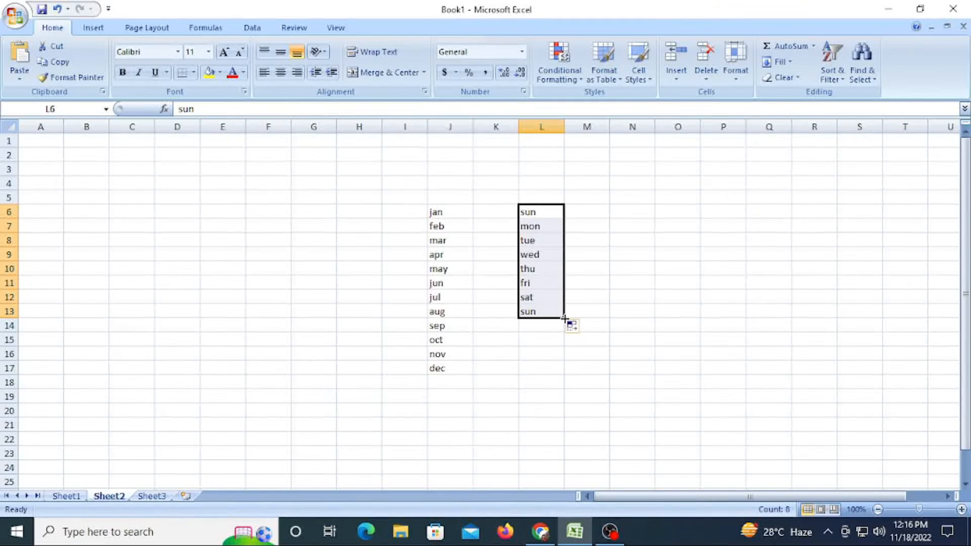
drag(564, 317, 570, 467)
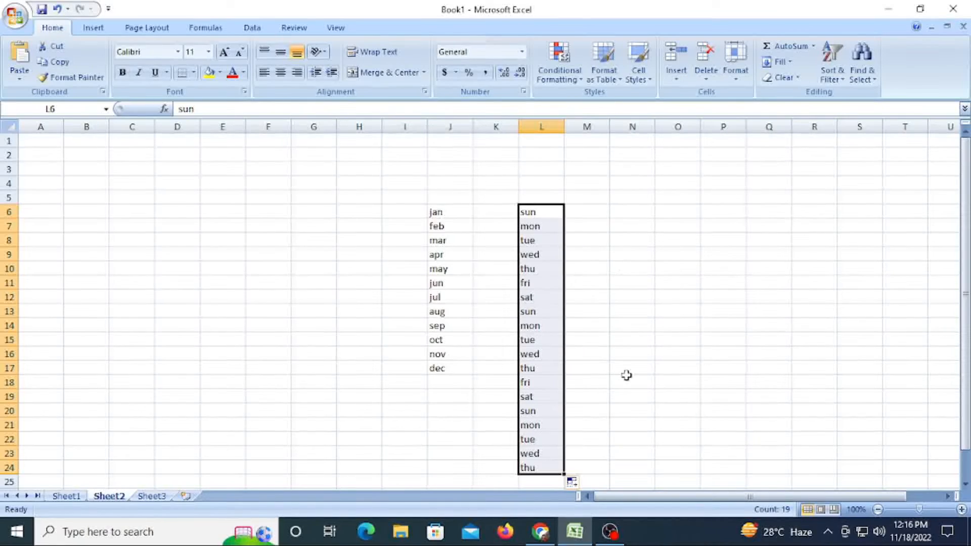
click(723, 353)
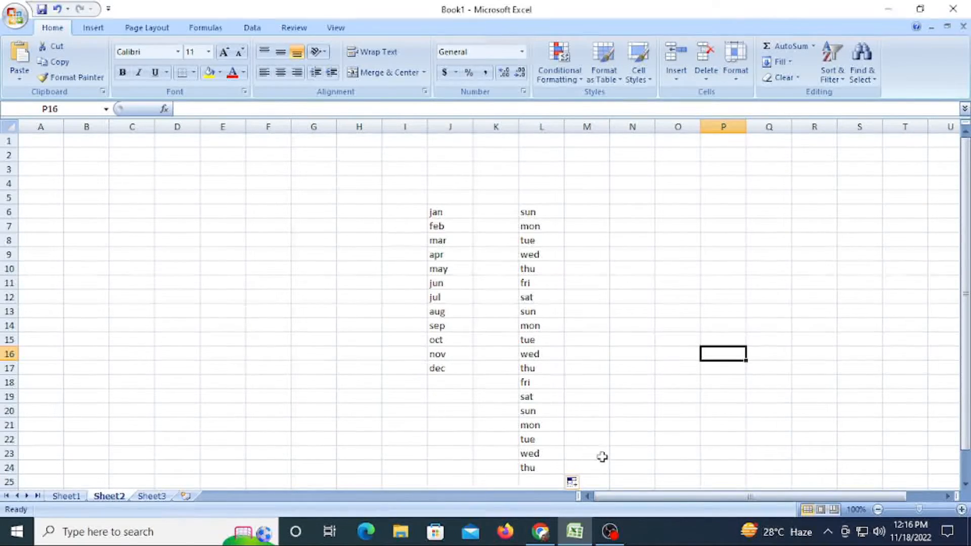
- Enter mar in O7 and AutoFill the month series down to O17, reaching jan
click(669, 228)
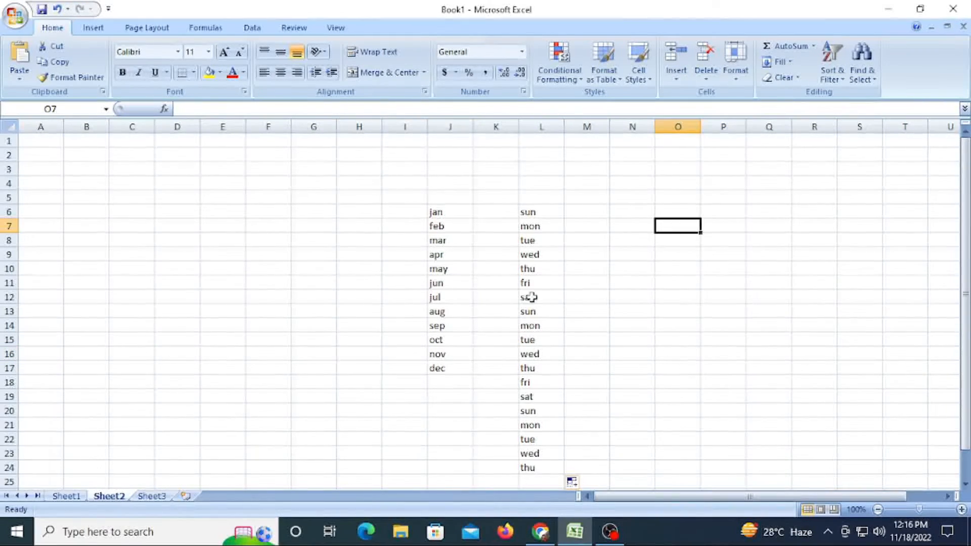
text(mar)
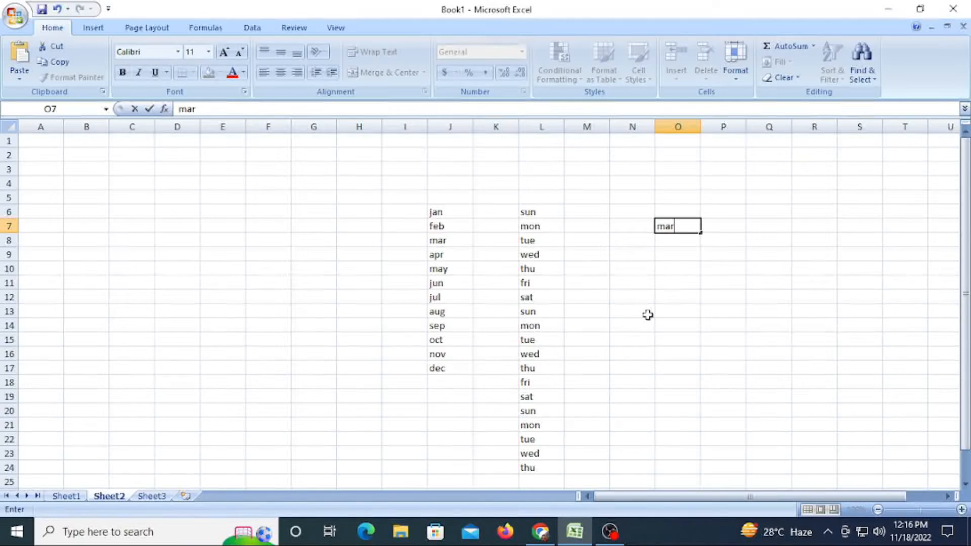
click(666, 318)
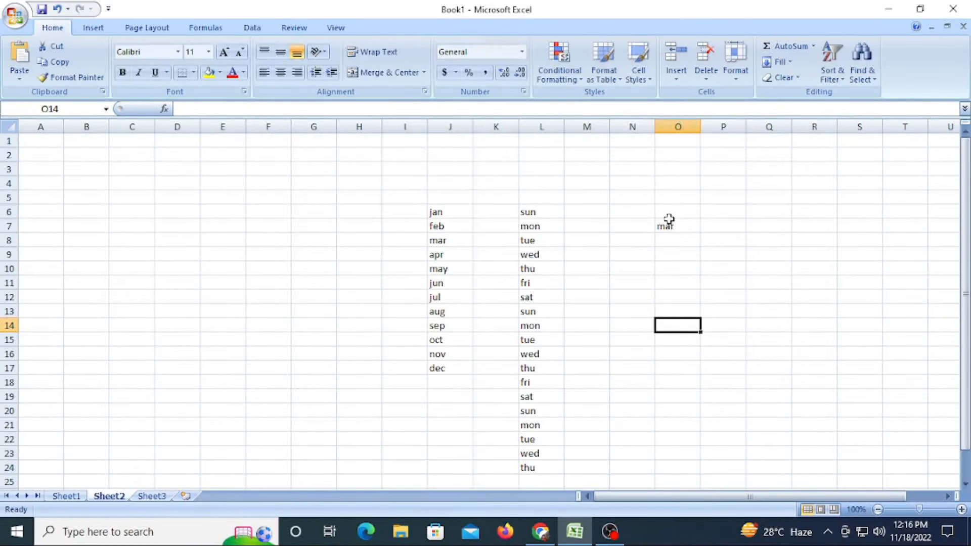
click(442, 241)
click(671, 229)
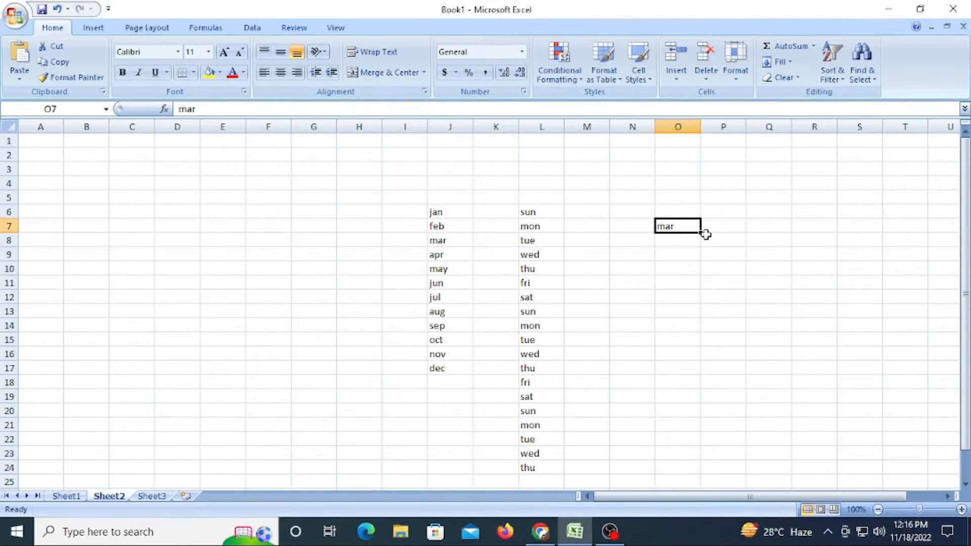
drag(703, 232, 700, 381)
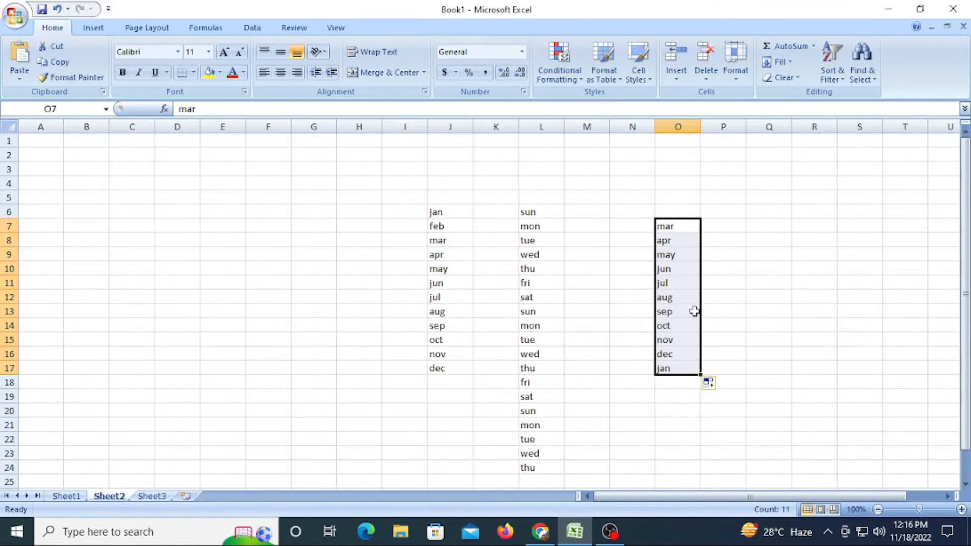
double_click(771, 372)
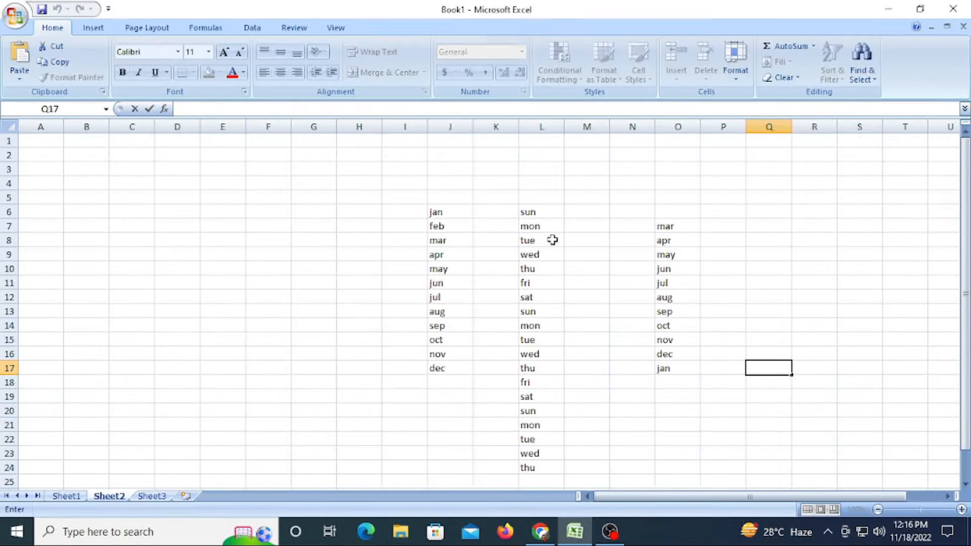
- Enter wed in Q7 and AutoFill the weekday series down to Q18
double_click(775, 225)
text(wed)
click(785, 274)
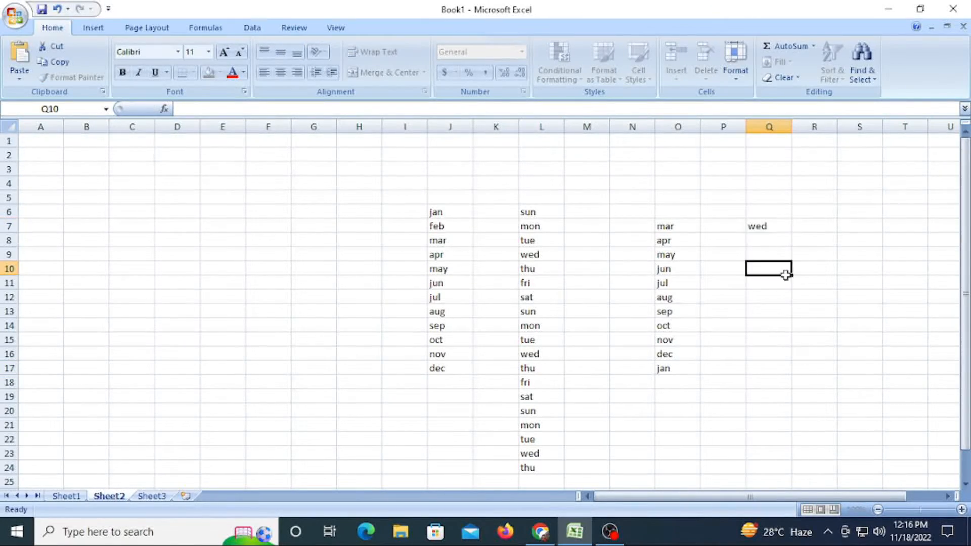
click(774, 227)
drag(790, 233, 769, 393)
click(866, 293)
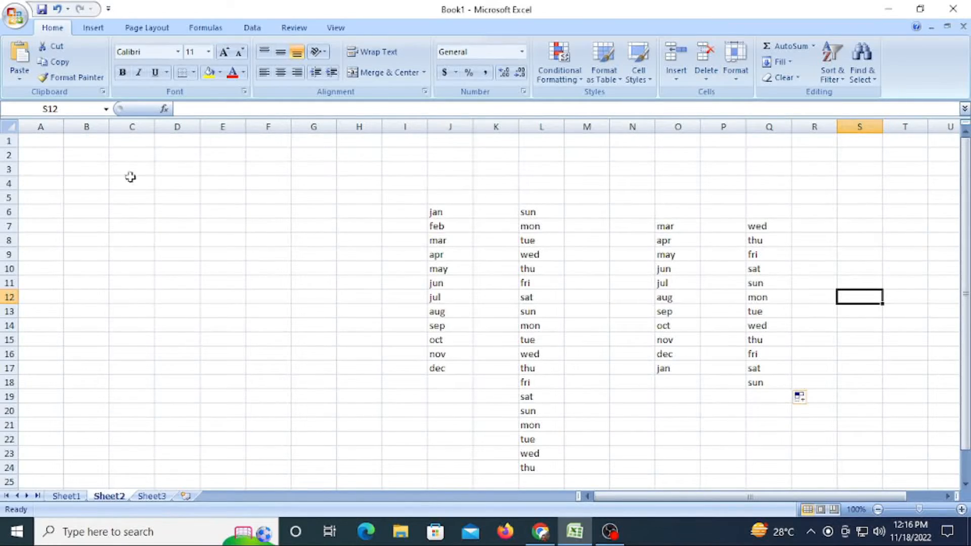
- Enter a list of five different first names in cells J6:J10 on Sheet3
click(146, 497)
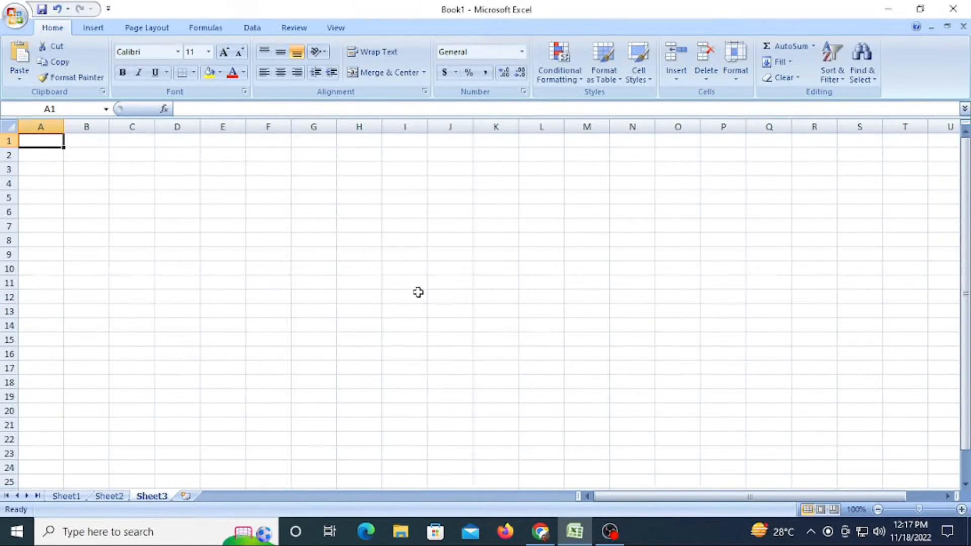
click(440, 210)
text(ram)
key(Return)
text(s)
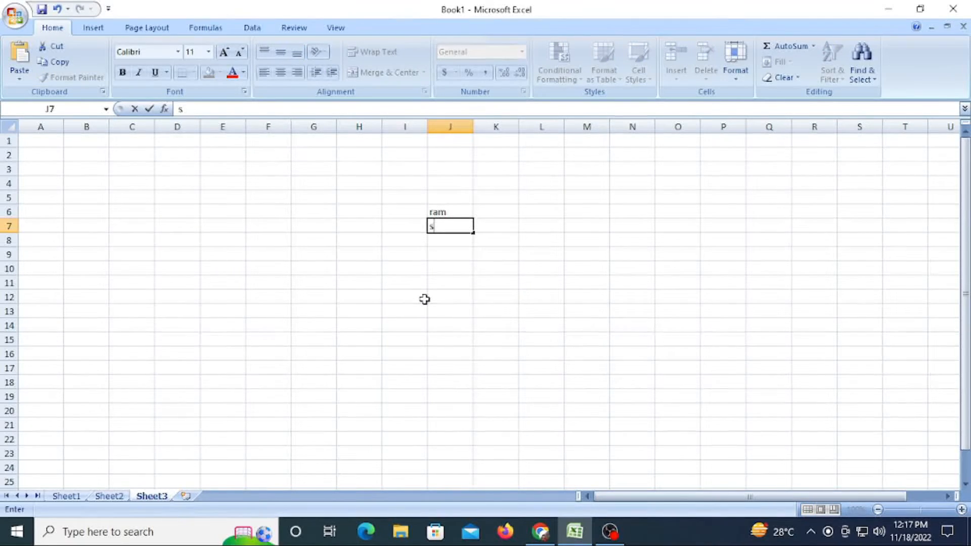
text(hyam)
key(Return)
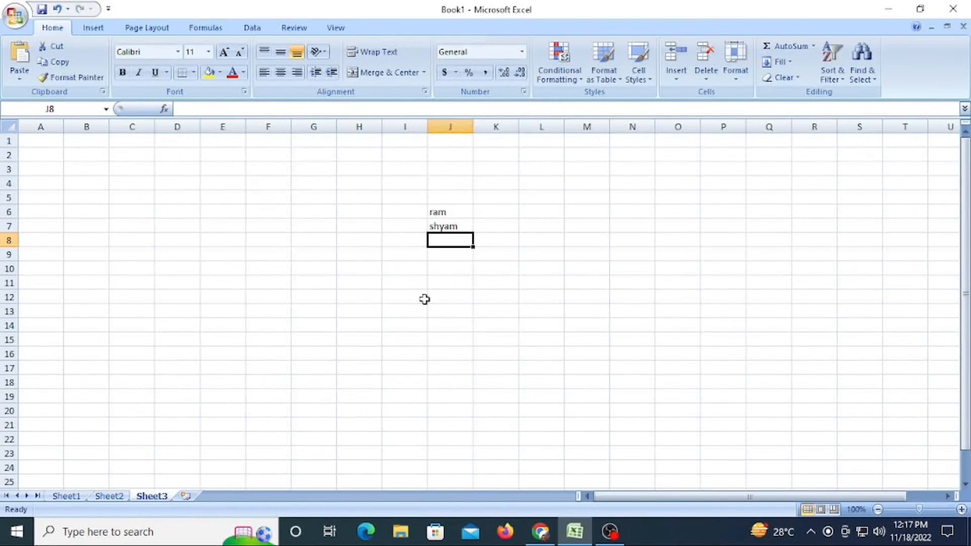
text(mohan)
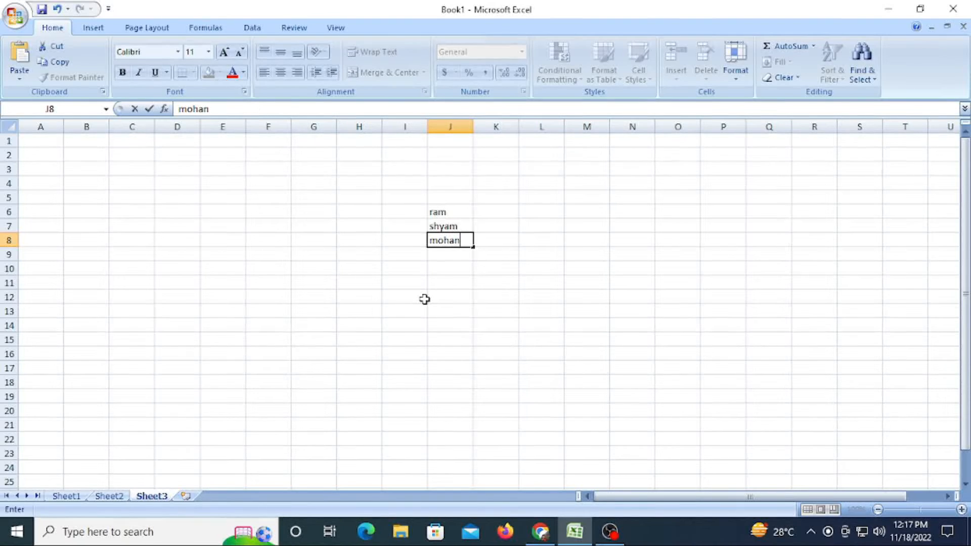
key(Return)
text(s)
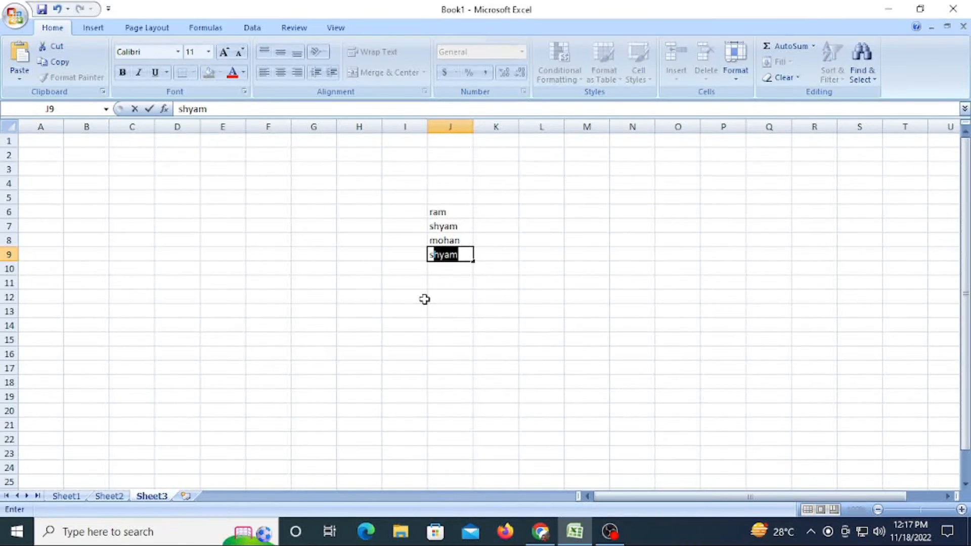
text(ita)
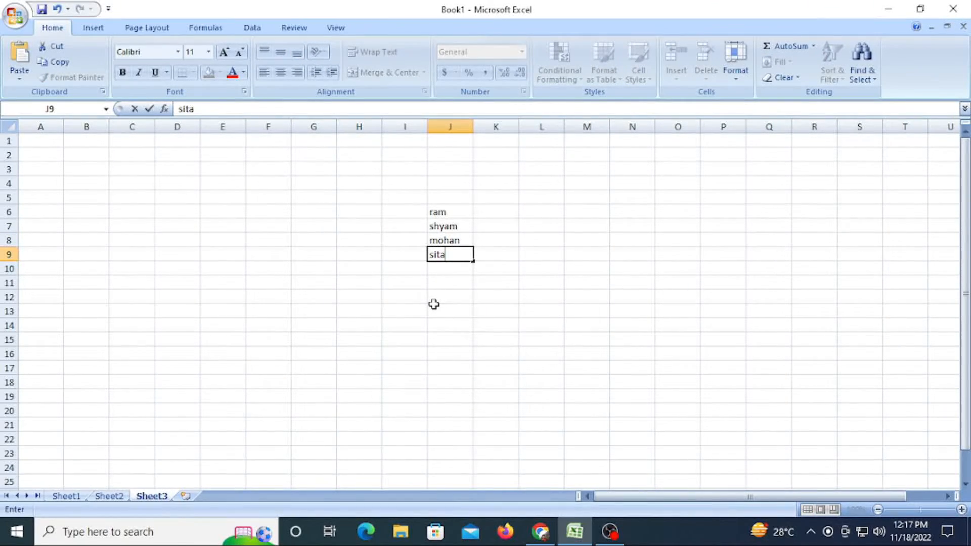
key(Return)
text(h)
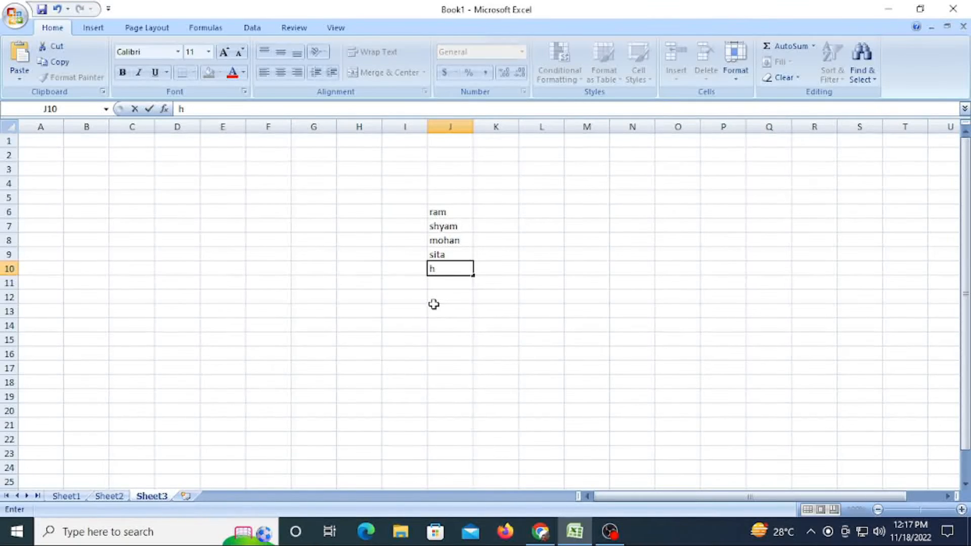
text(geeta)
click(537, 298)
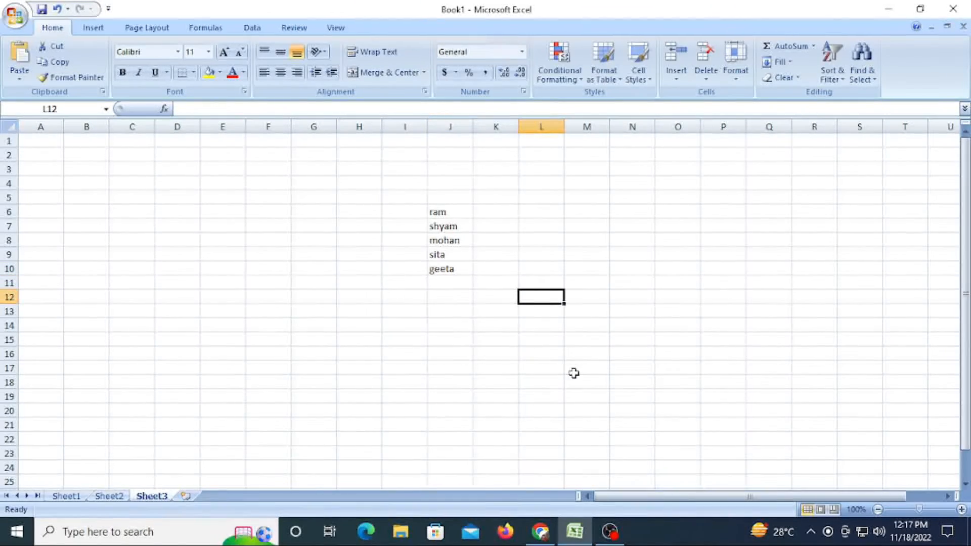
drag(449, 209, 472, 317)
drag(577, 340, 581, 354)
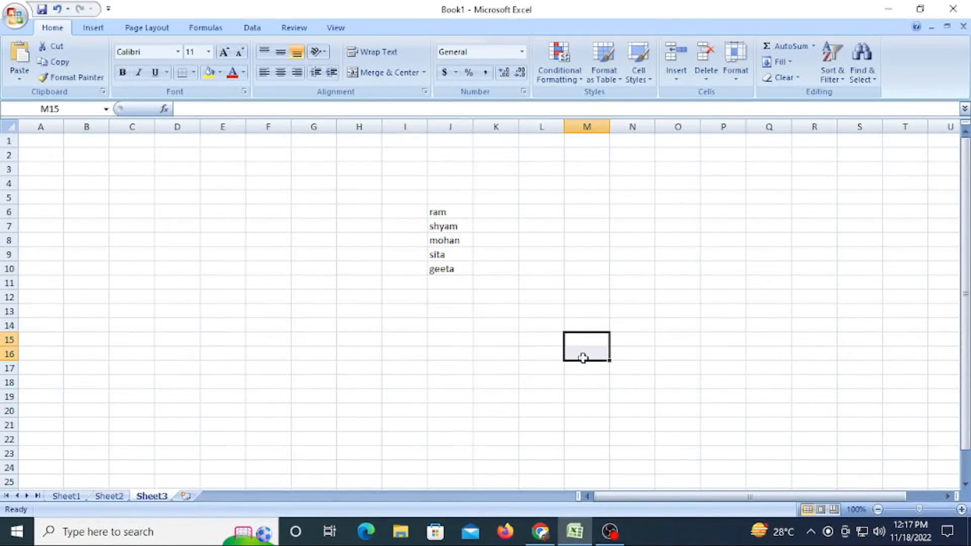
- Enter the list's first name in M6 and AutoFill it down to M13
double_click(459, 213)
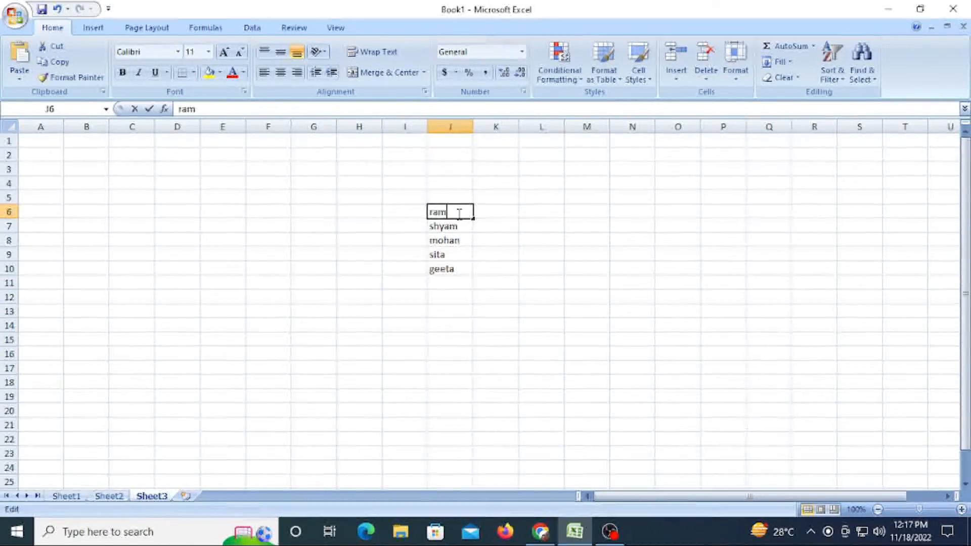
click(623, 254)
click(589, 213)
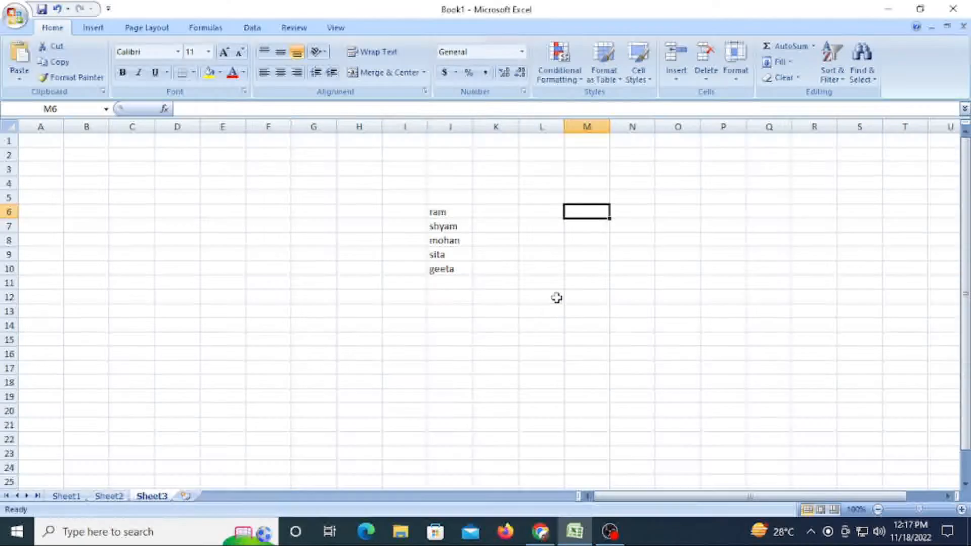
text(ram)
click(598, 329)
click(606, 216)
drag(608, 220, 623, 318)
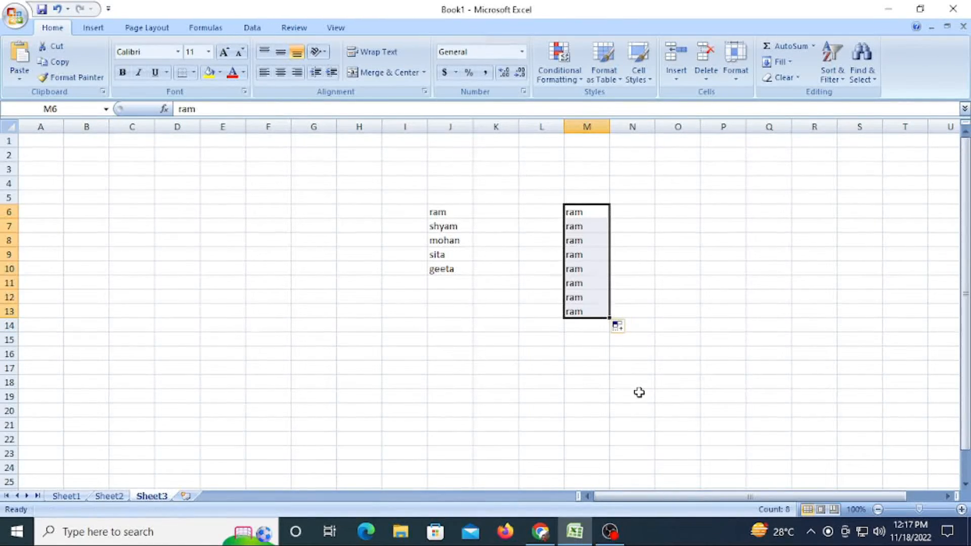
- Check the AutoFill options offered for the filled names in M6:M13, keeping the current choice
click(621, 327)
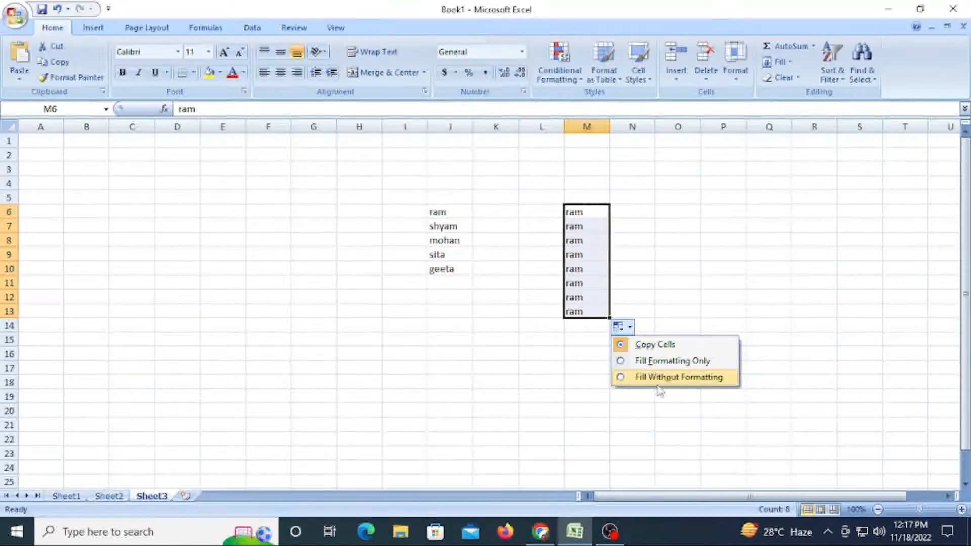
click(662, 257)
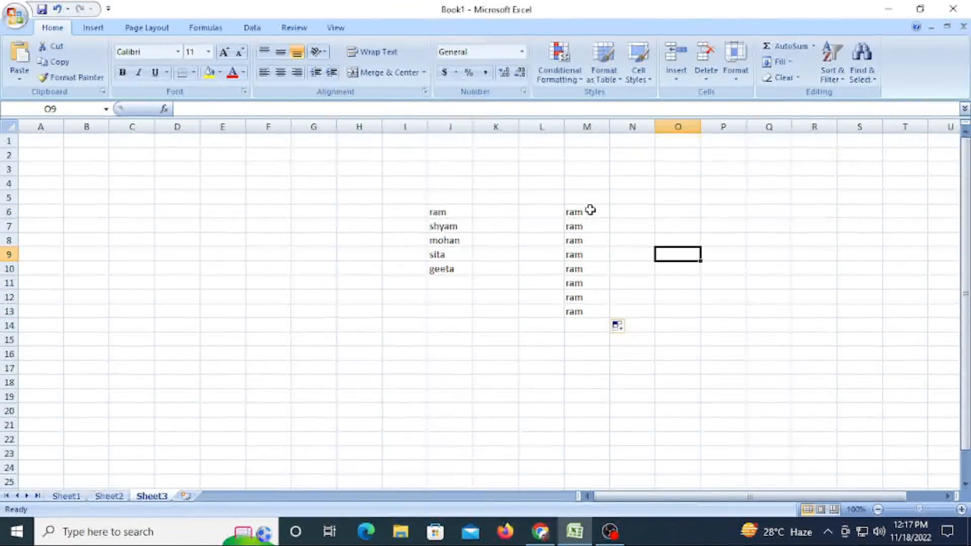
drag(592, 211, 599, 337)
click(527, 455)
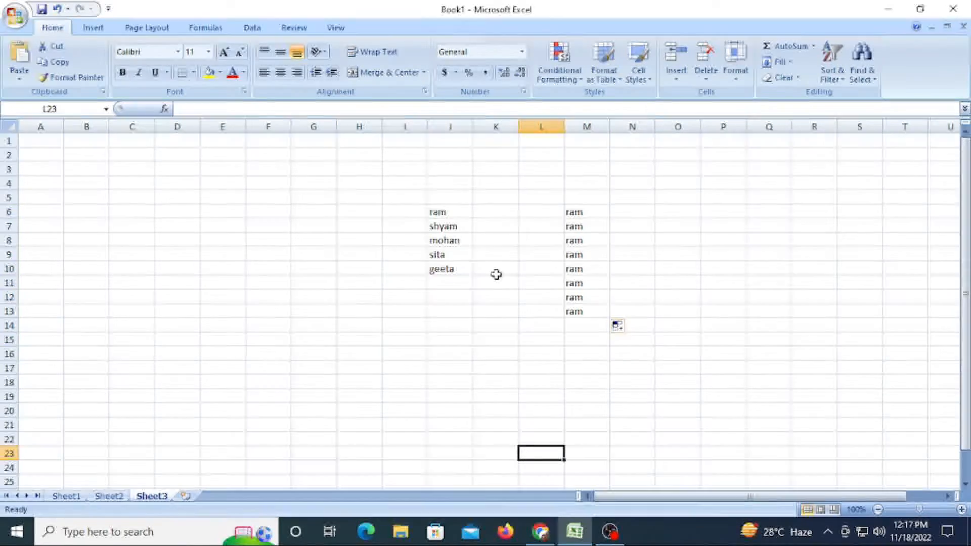
drag(460, 211, 459, 283)
click(486, 357)
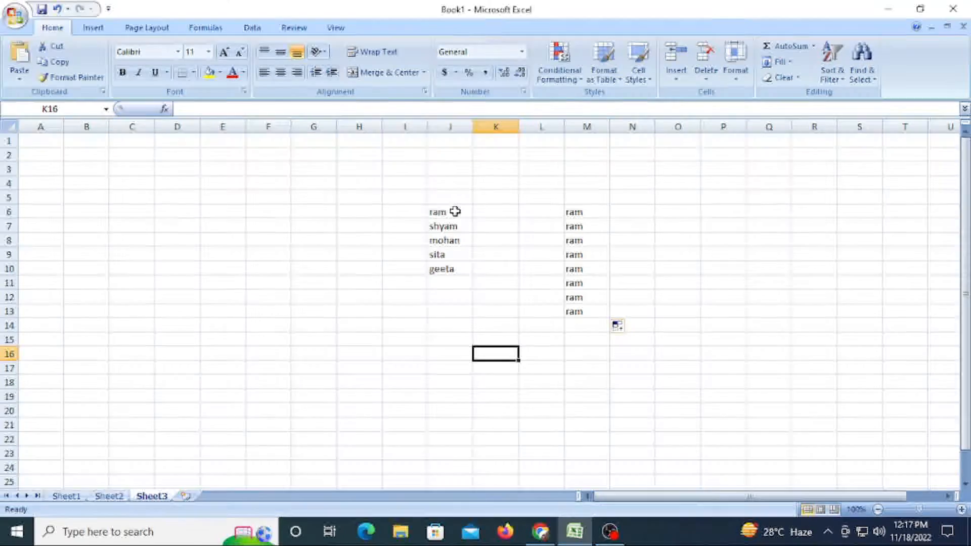
drag(449, 212, 458, 298)
click(522, 243)
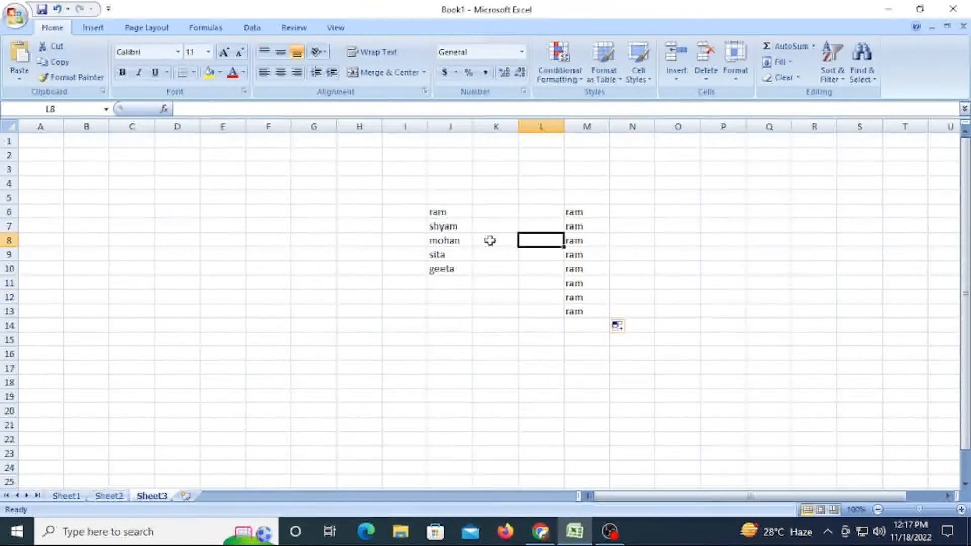
click(463, 365)
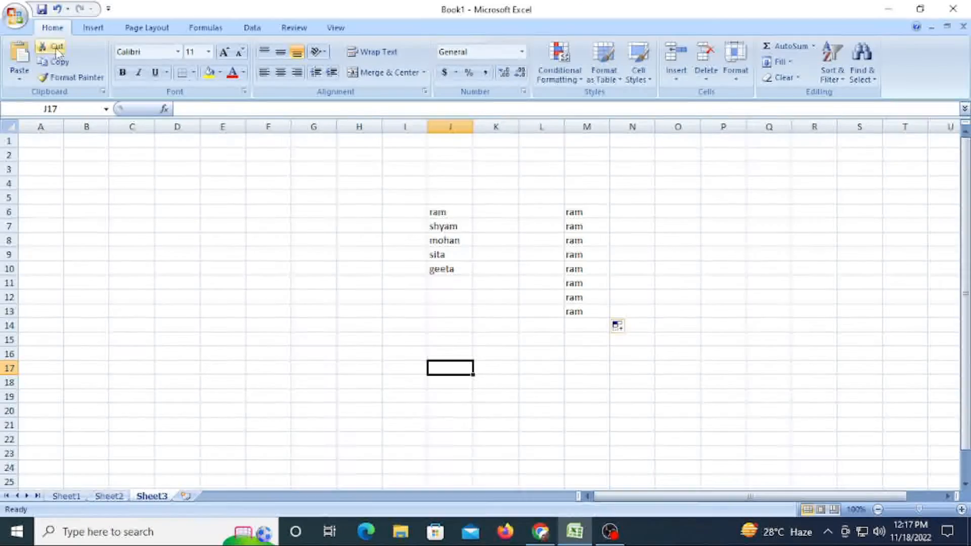
- Open the custom lists editor from the Excel options and place it clear of the names in column J
double_click(17, 19)
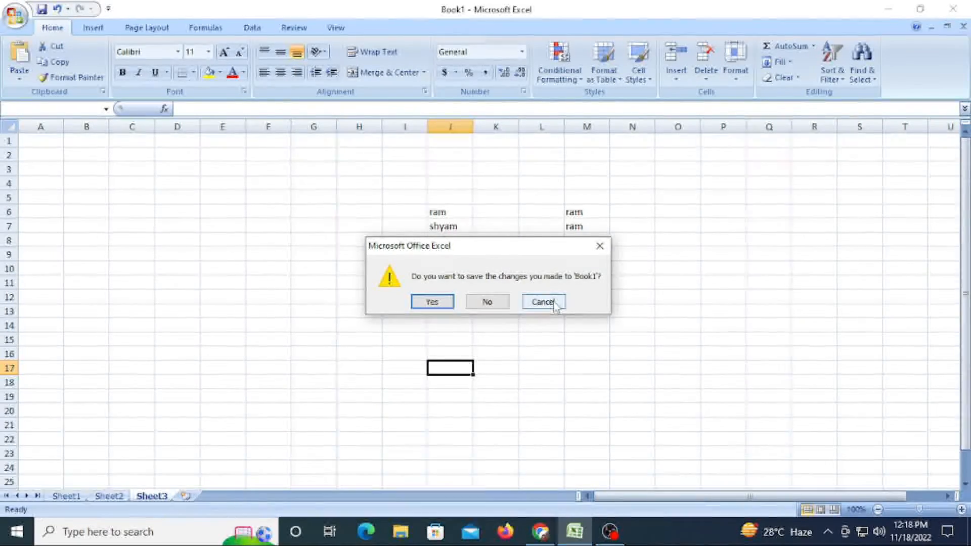
click(543, 302)
click(15, 19)
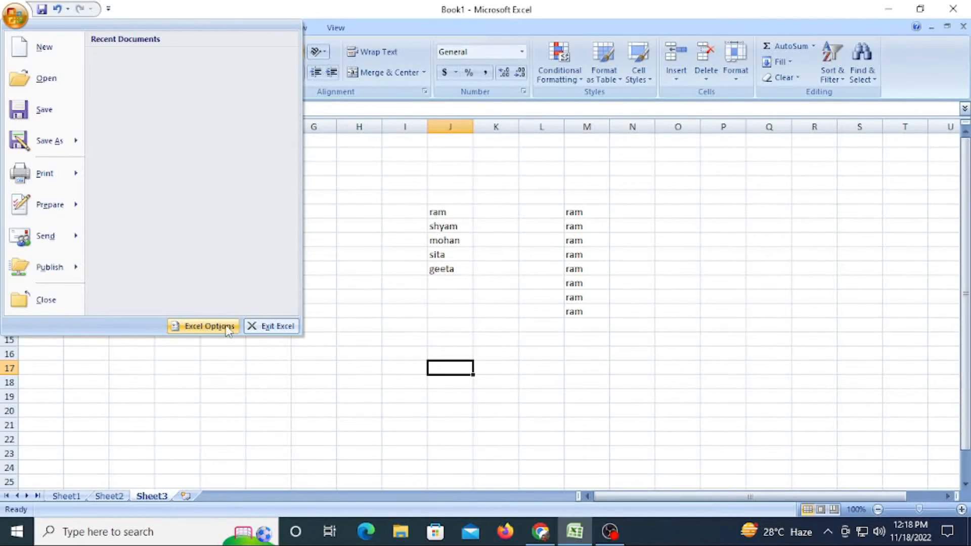
click(207, 326)
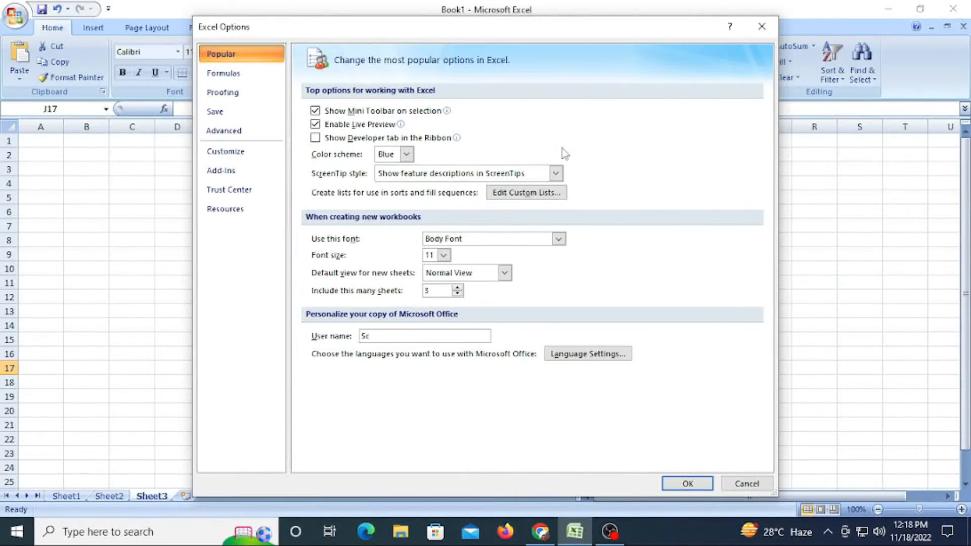
click(544, 199)
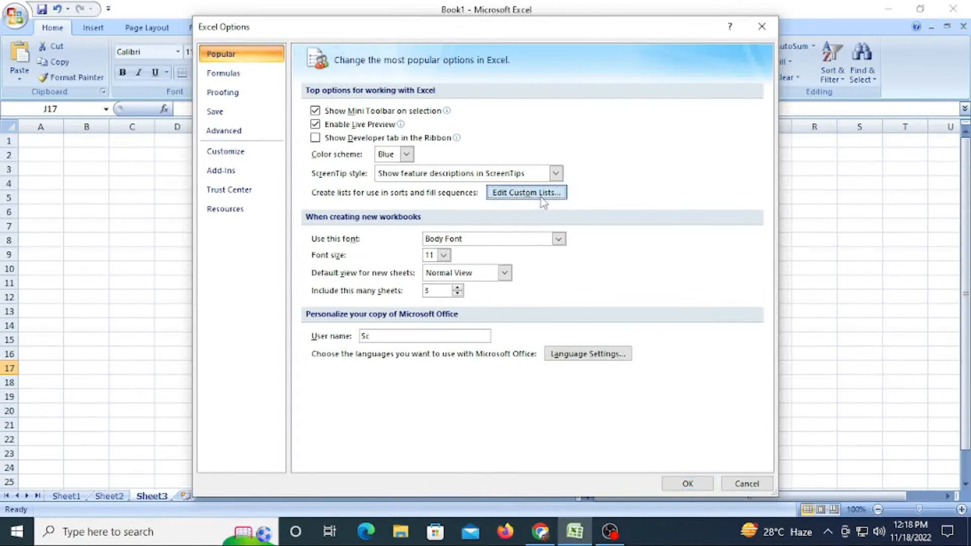
drag(549, 129, 732, 99)
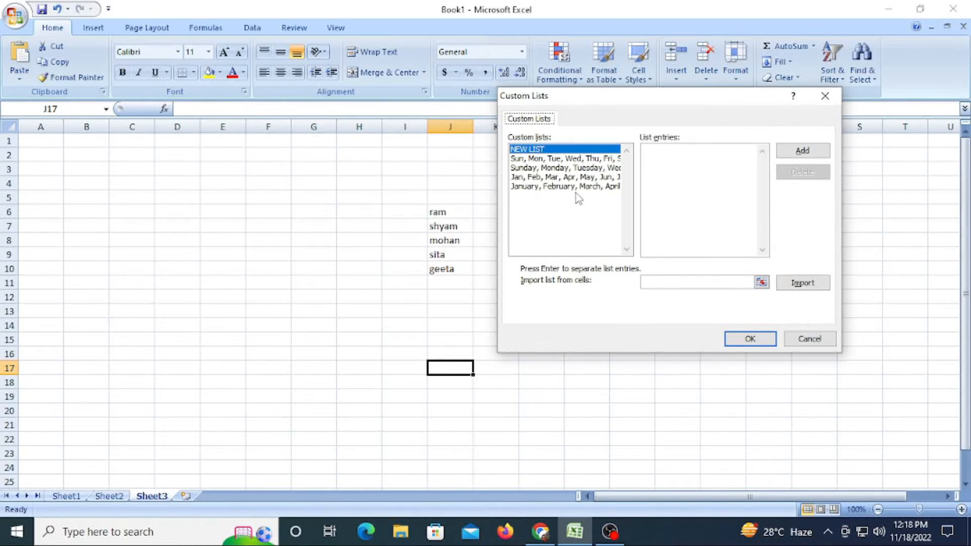
- Add a custom list of four first names, matching J6, J7, J10 and J9 in that order, and accept the Excel options
click(809, 151)
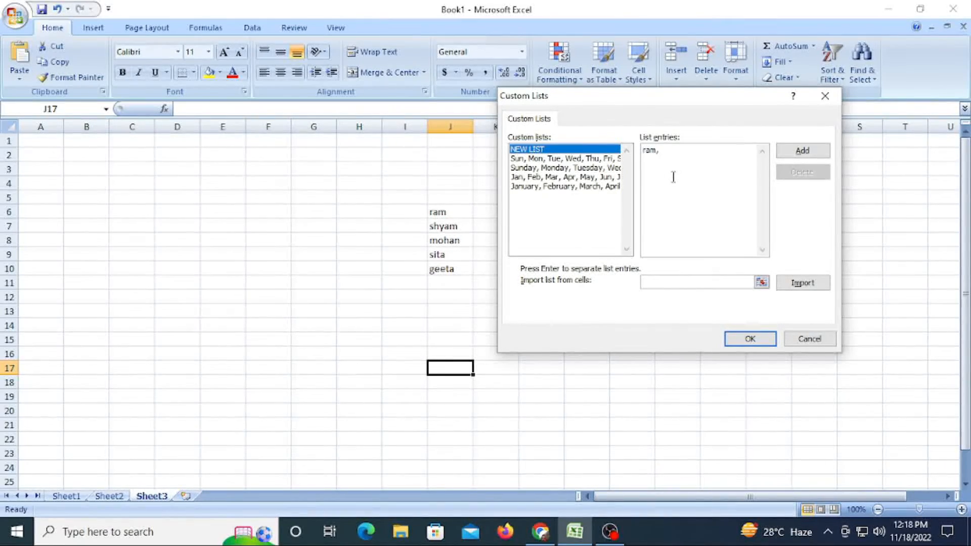
text(shyam,geeta,s)
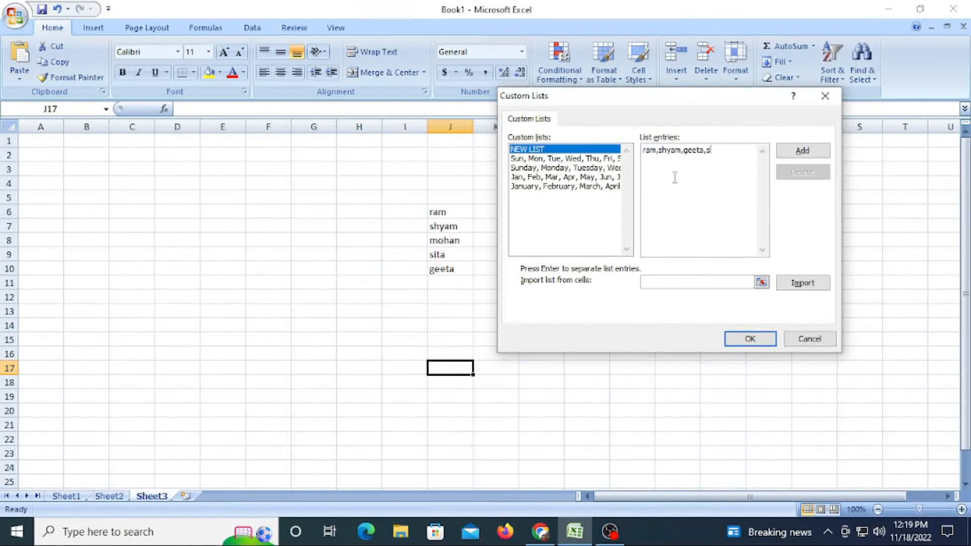
text(ita)
click(803, 150)
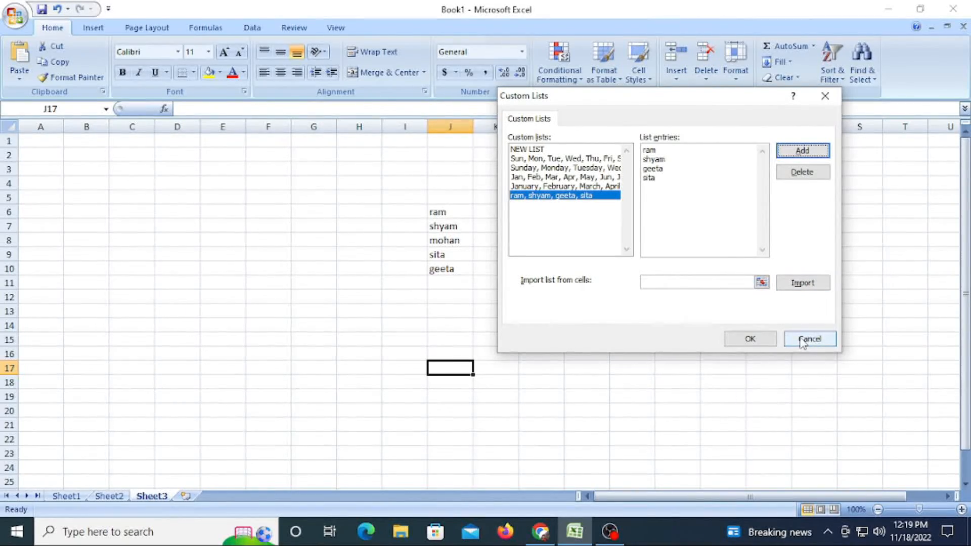
click(764, 340)
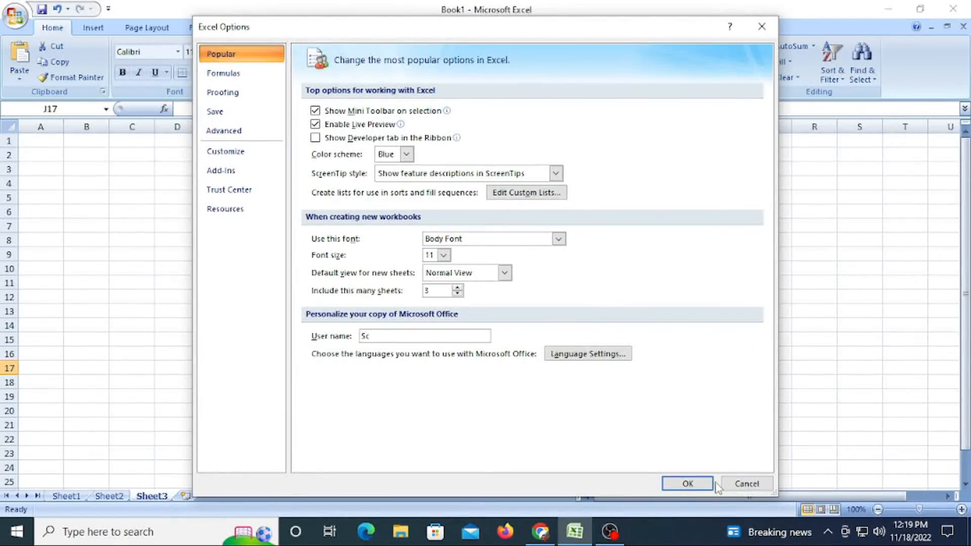
click(688, 483)
- Enter the custom list's first name in O7 and AutoFill the series down to O14
click(667, 221)
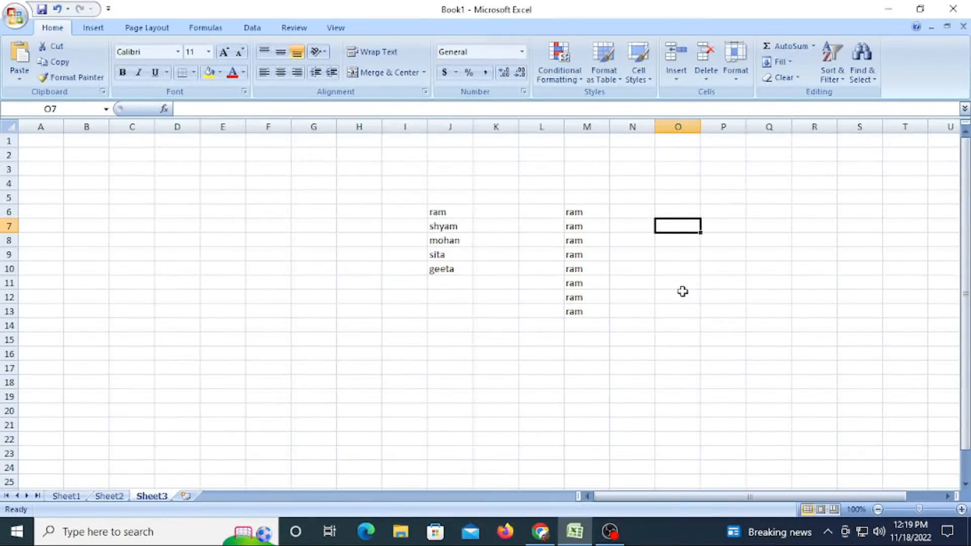
text(ram)
click(696, 301)
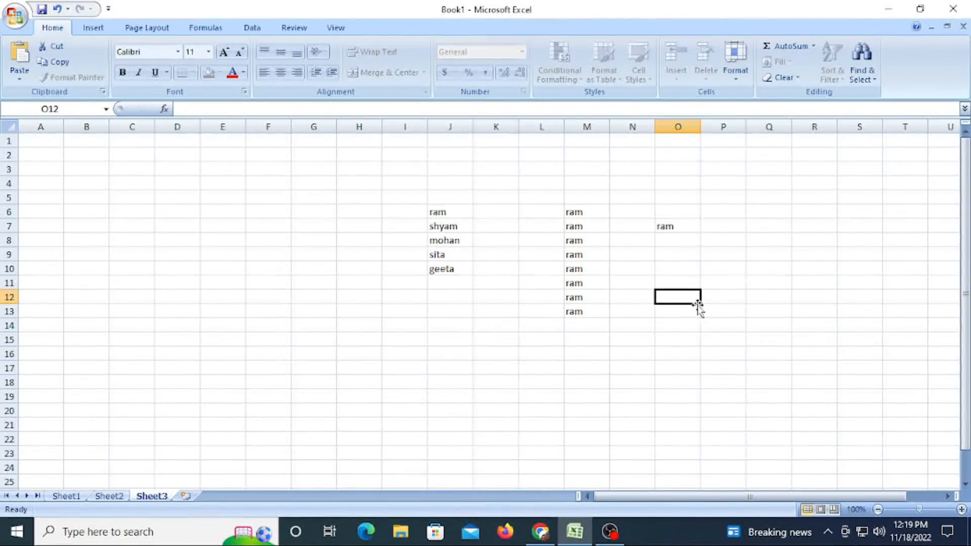
click(681, 231)
drag(700, 232, 707, 326)
click(808, 297)
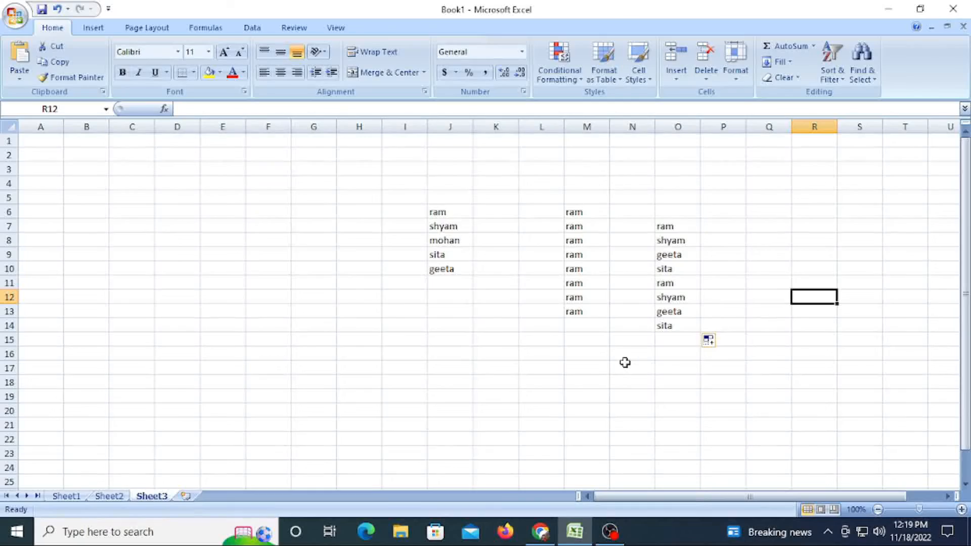
drag(673, 212, 686, 394)
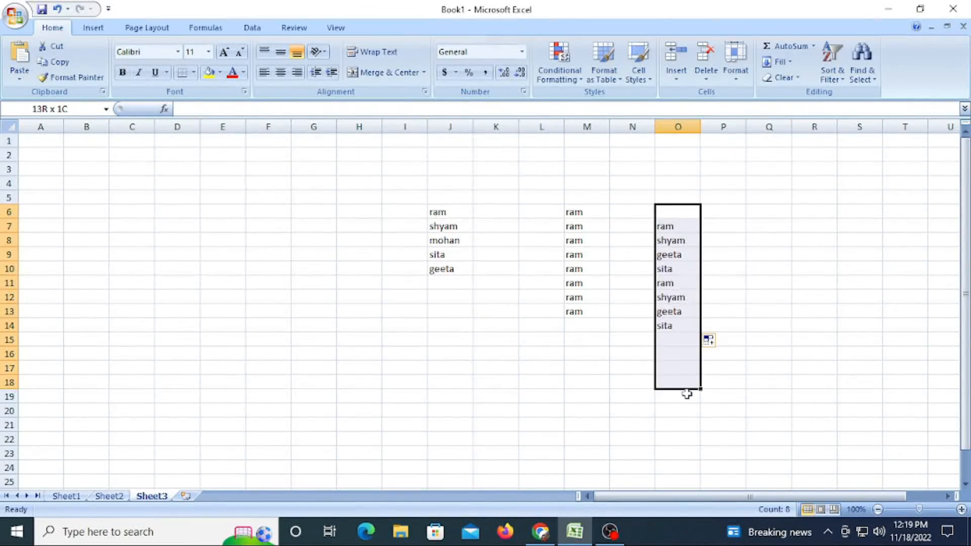
click(798, 326)
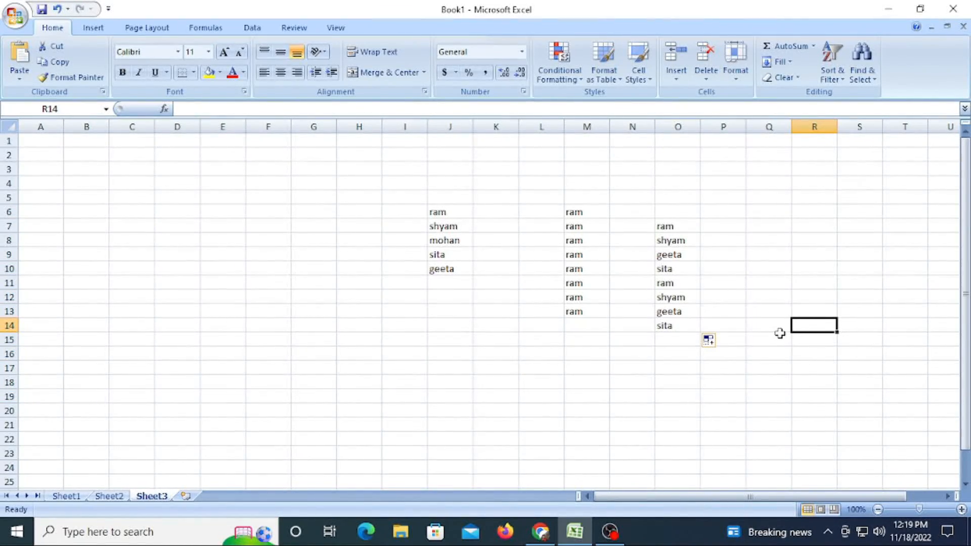